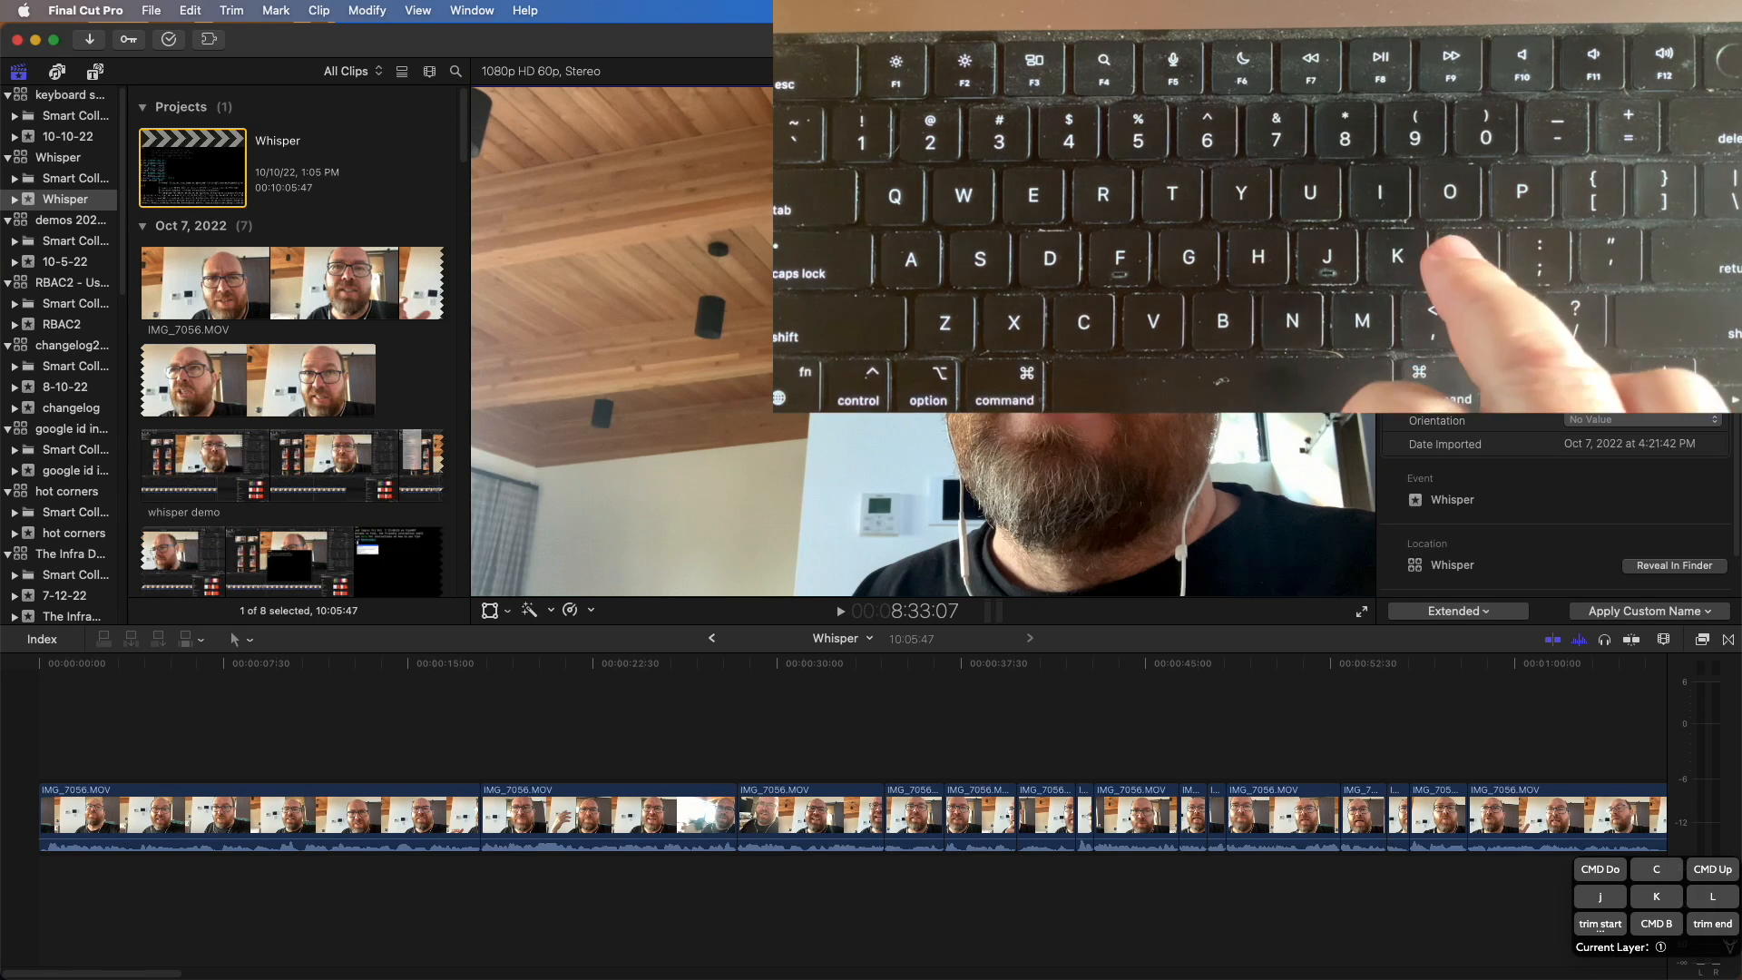
Step: Play the Whisper timeline forward to about 9:56:53, and play it in reverse at increasing speed back to about 9:27:57
key(l)
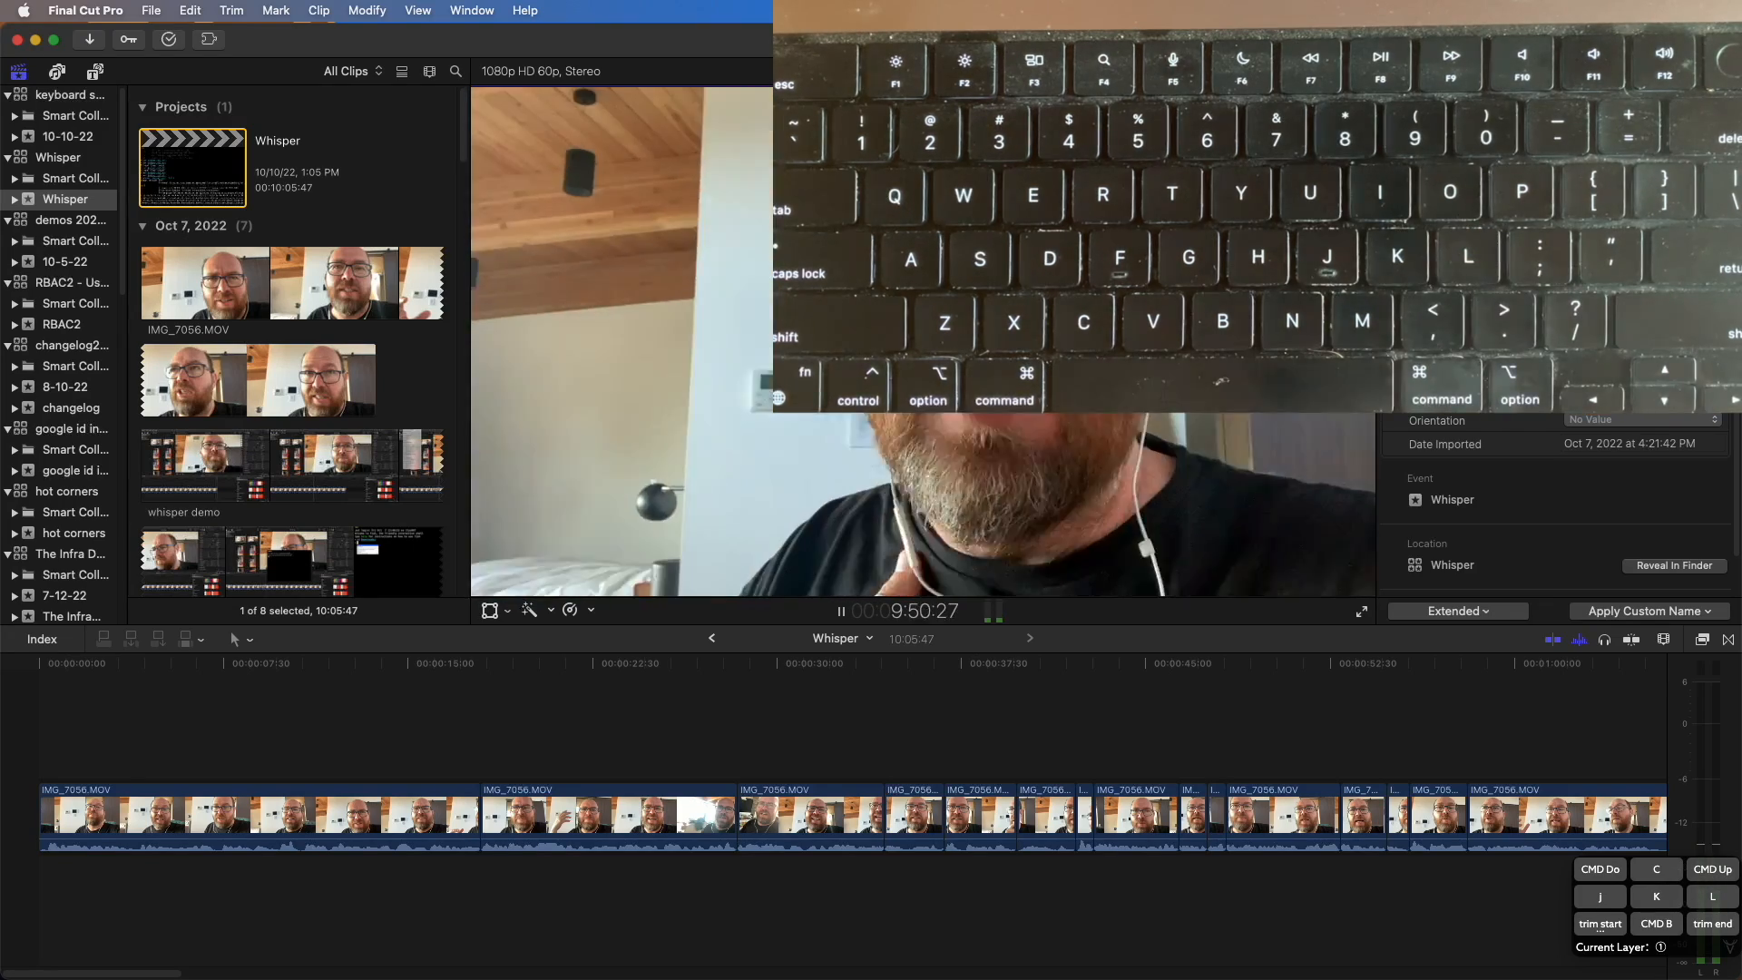
key(k)
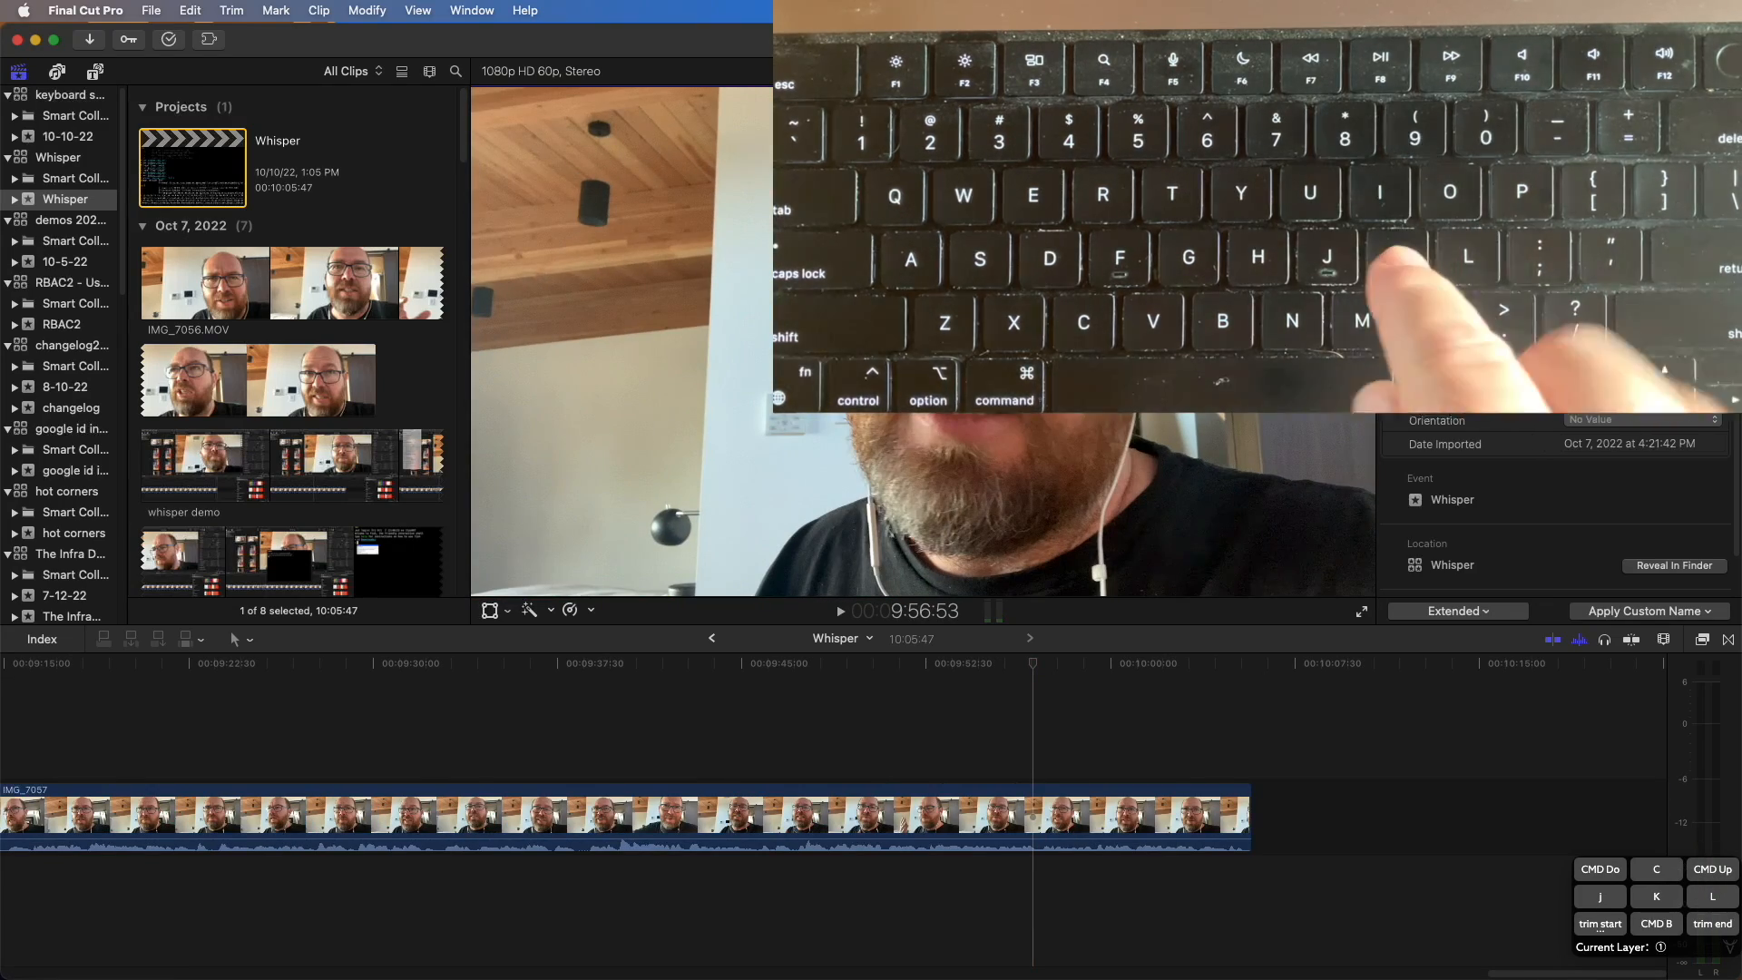
key(j)
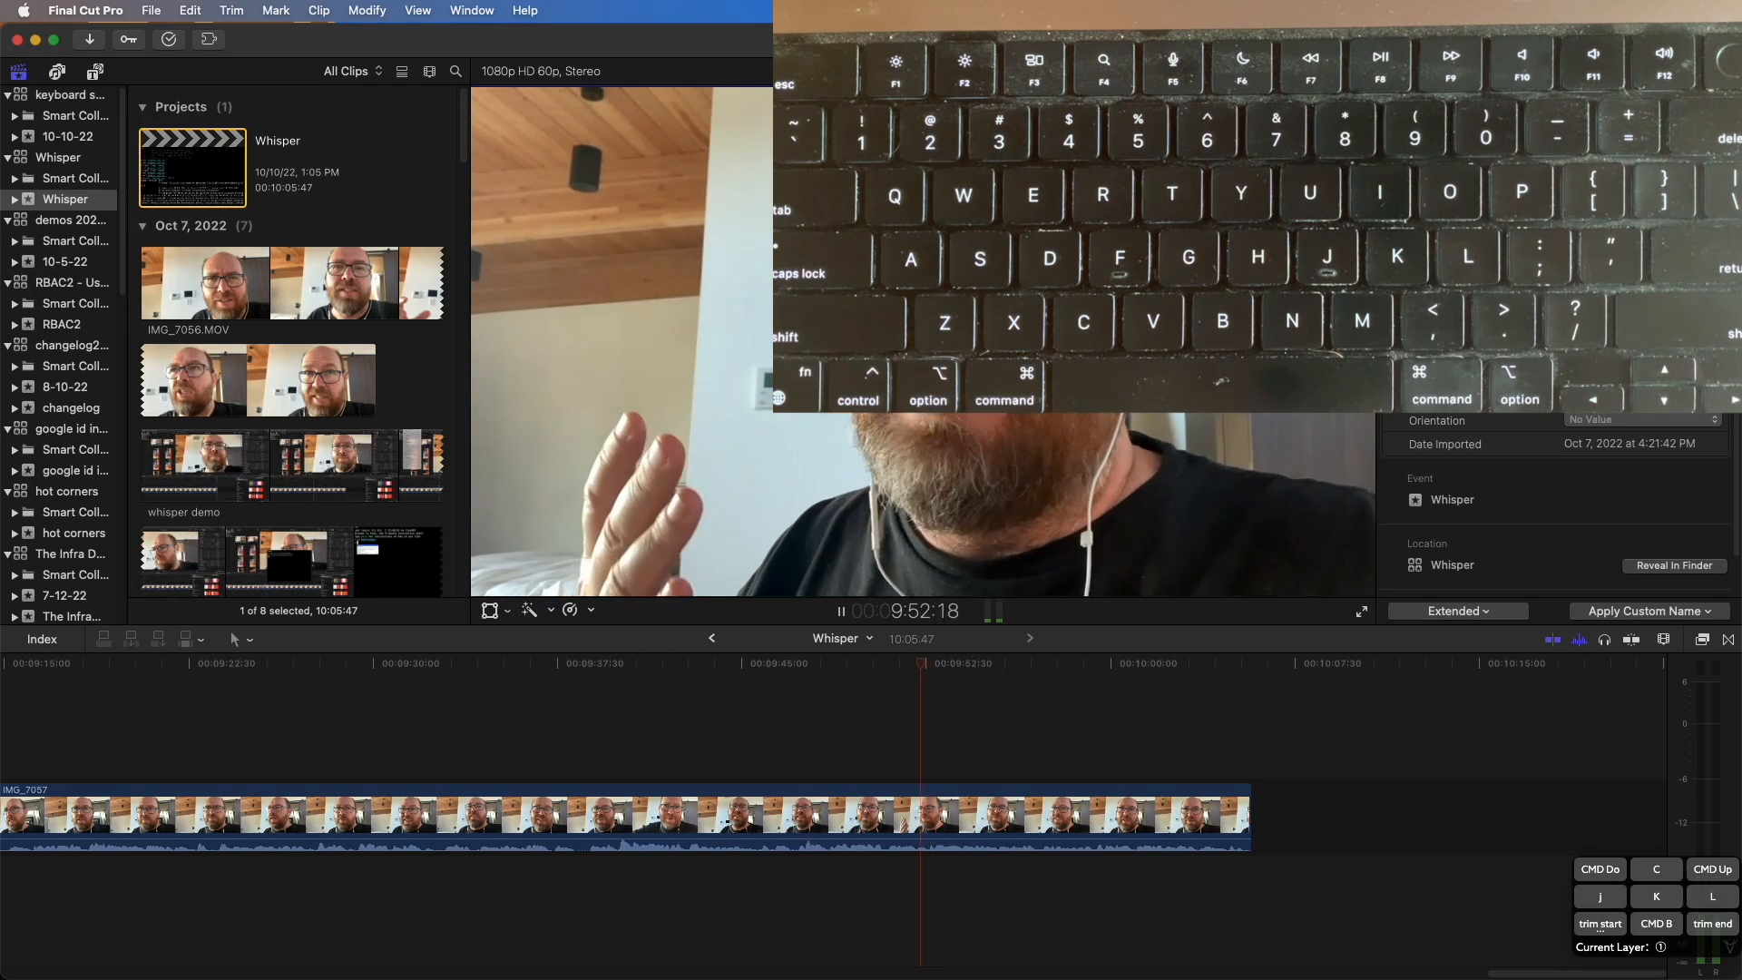
key(j)
key(j)
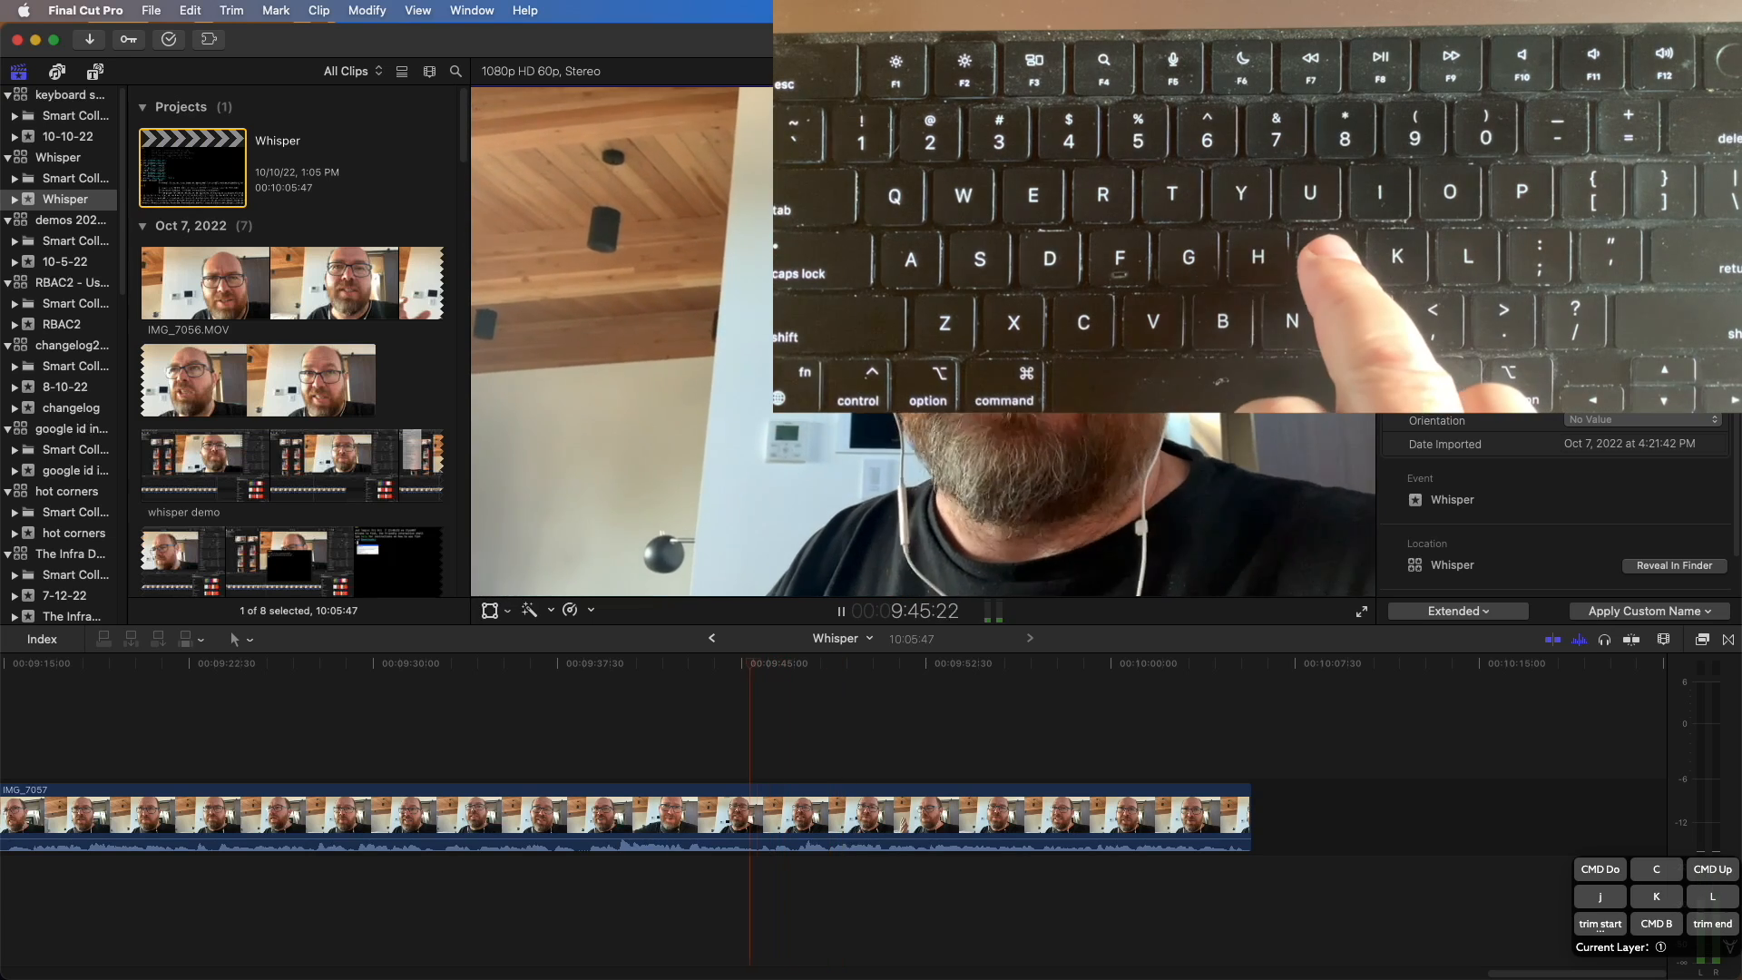
key(k)
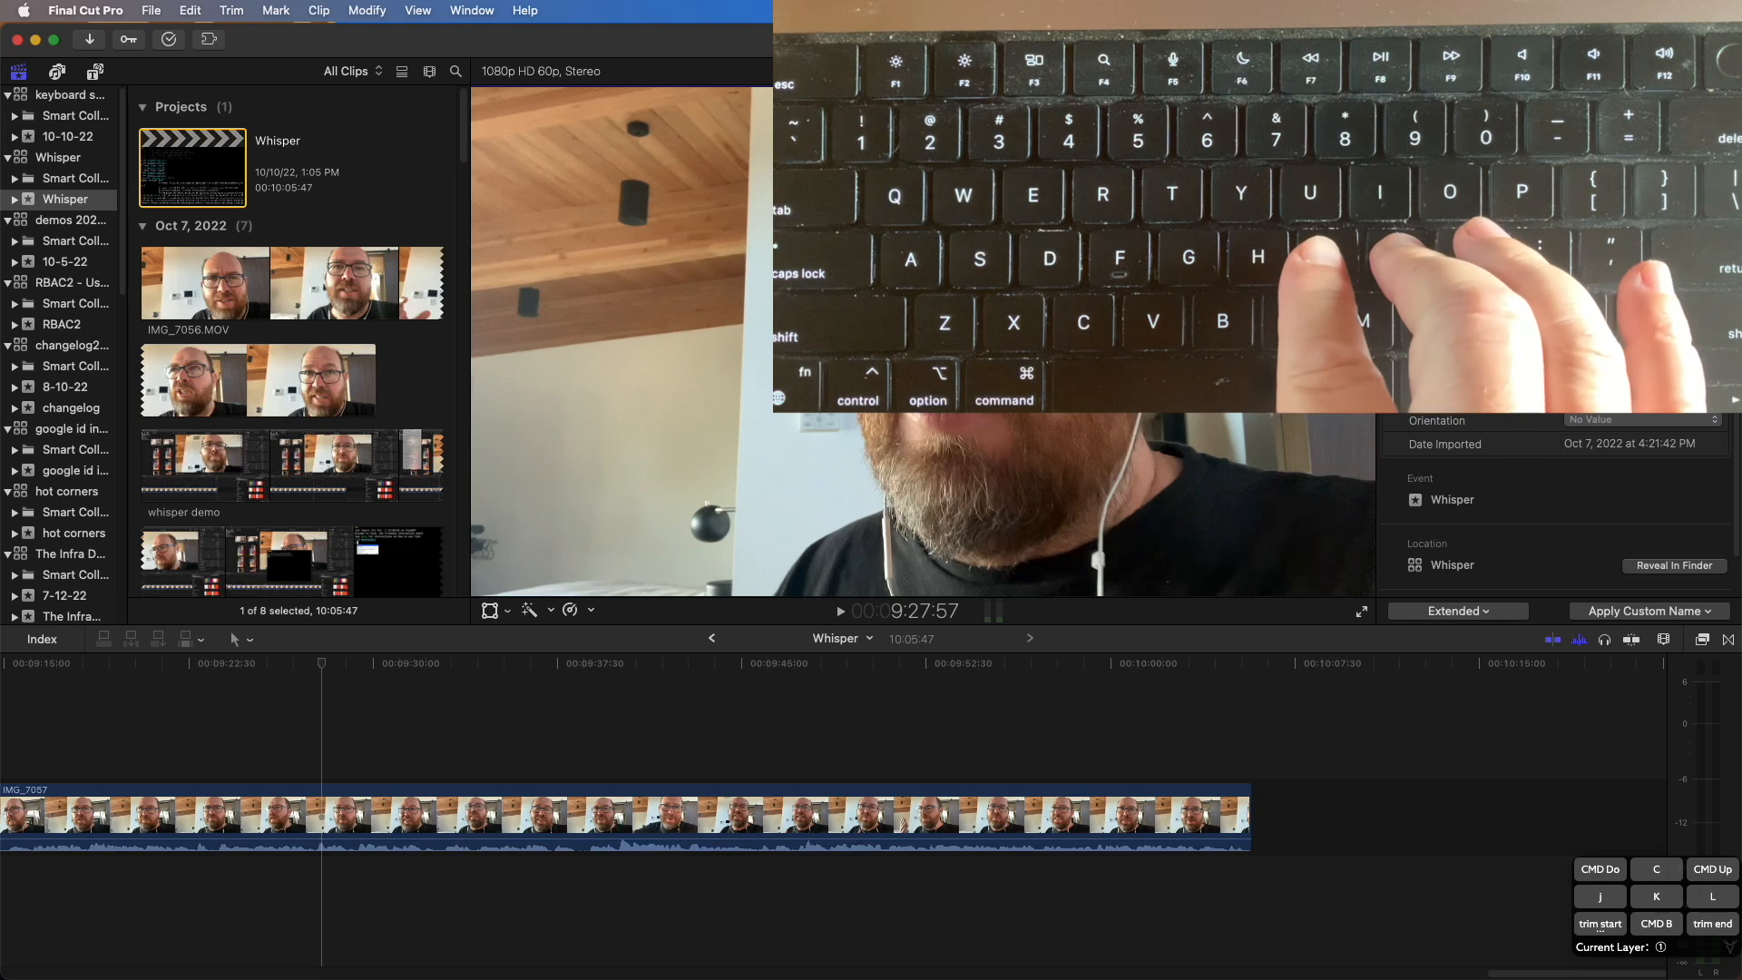
Step: Nudge the playhead backward and forward frame by frame around 9:27:55
key(j)
key(j)
key(j)
key(j)
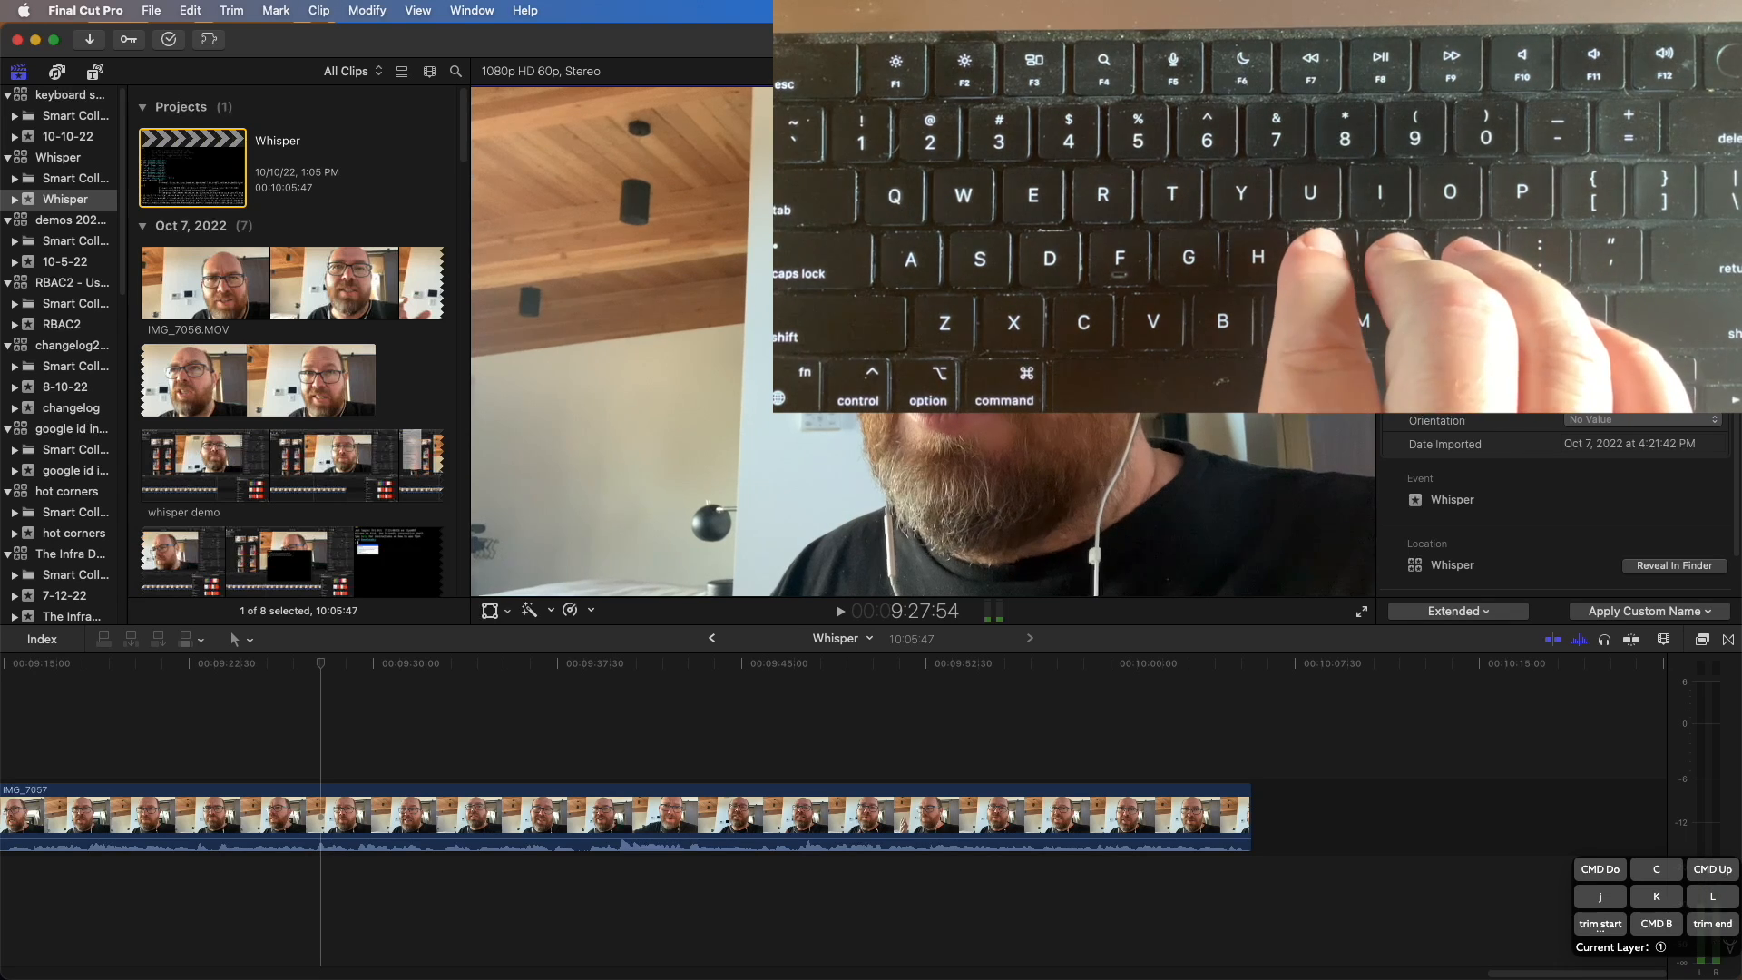
key(j)
key(l)
key(l)
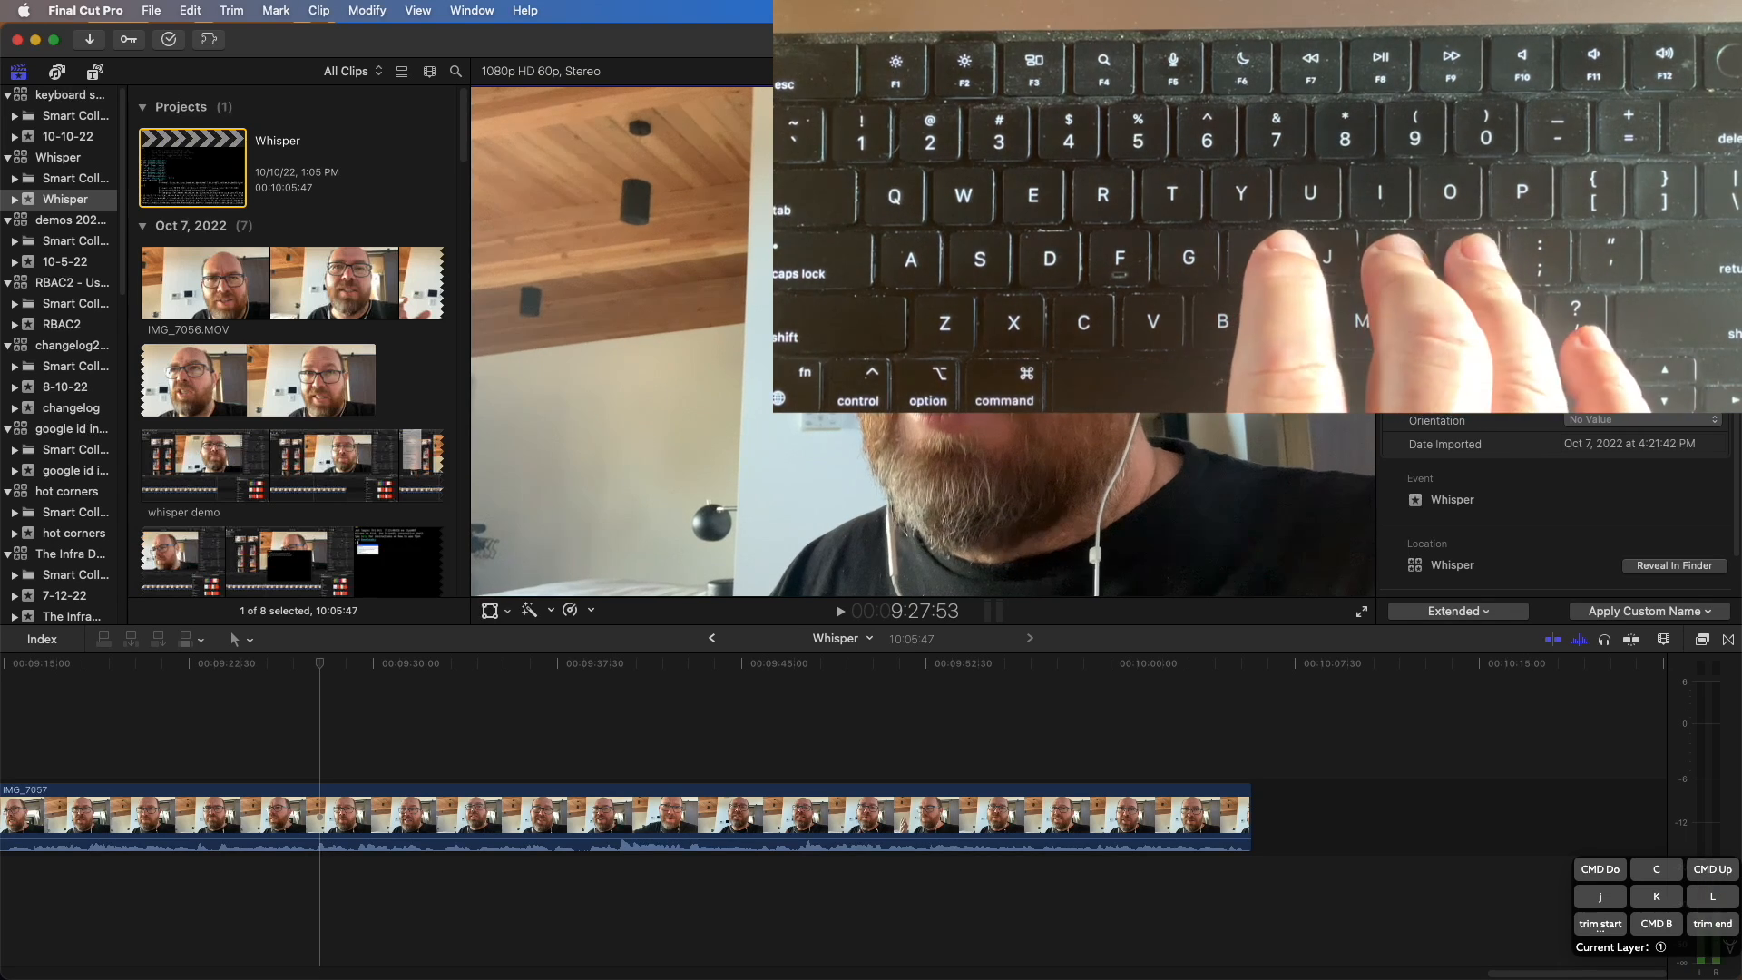
key(l)
key(l)
key(j)
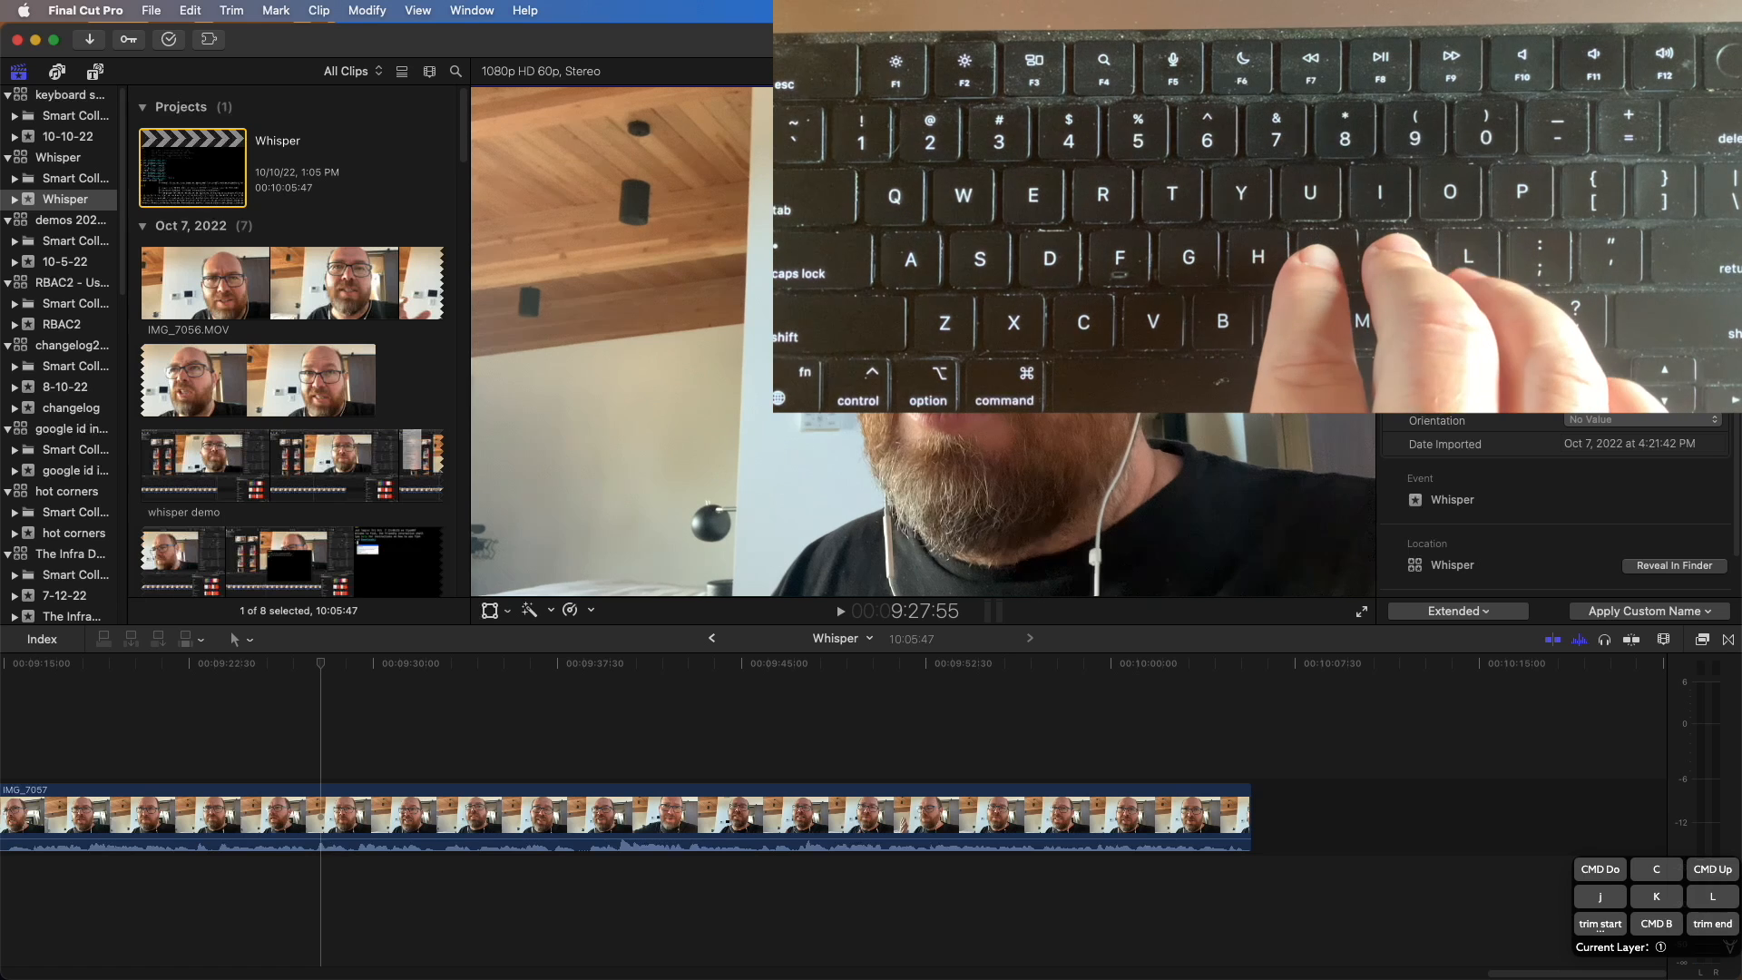
Step: Position the playhead at 9:27:08 and split the IMG_7057 clip there
key(j)
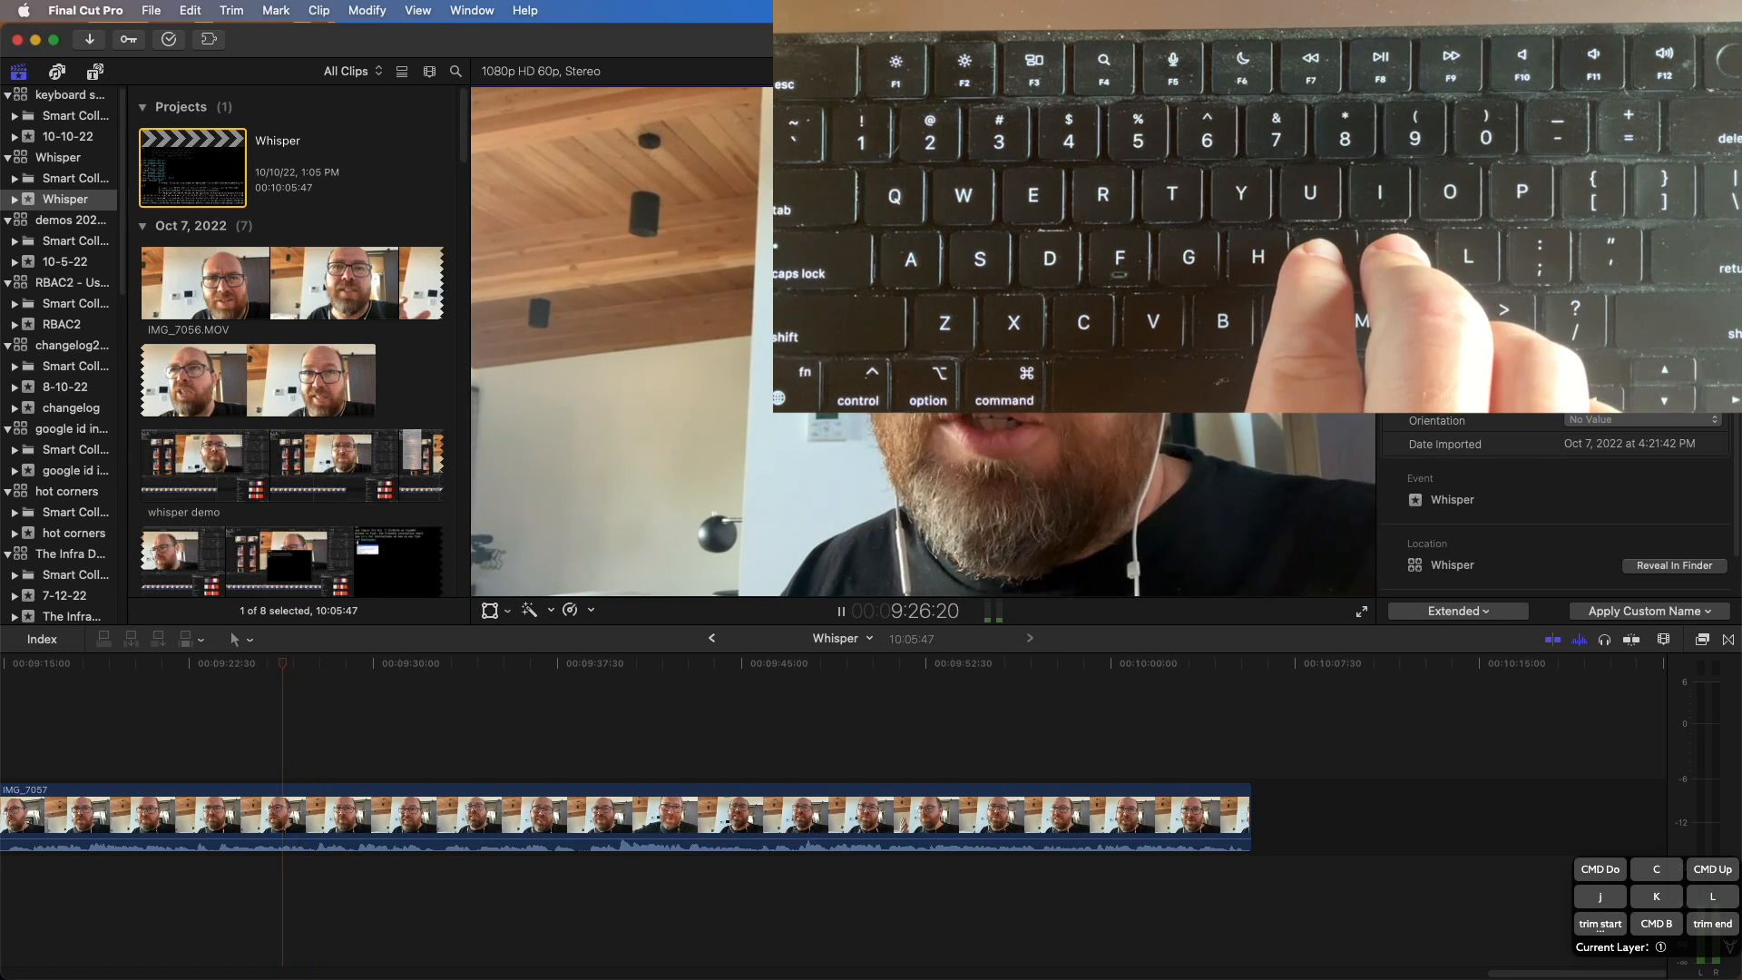
key(k)
key(l)
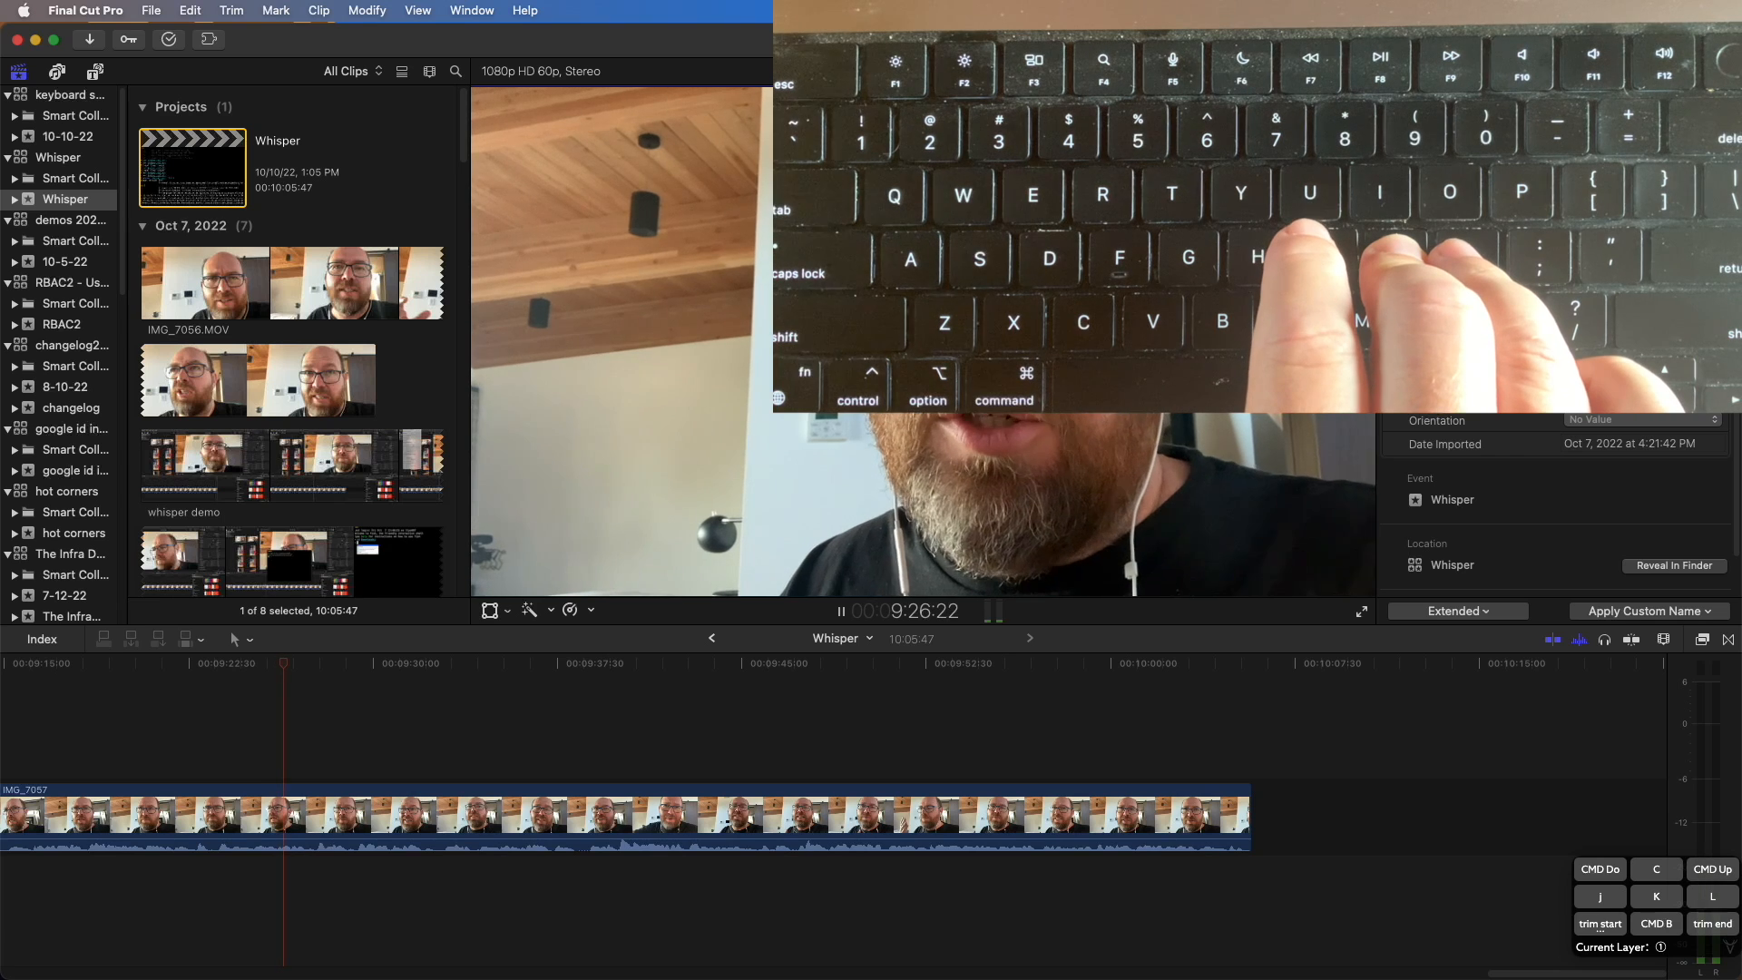
key(k)
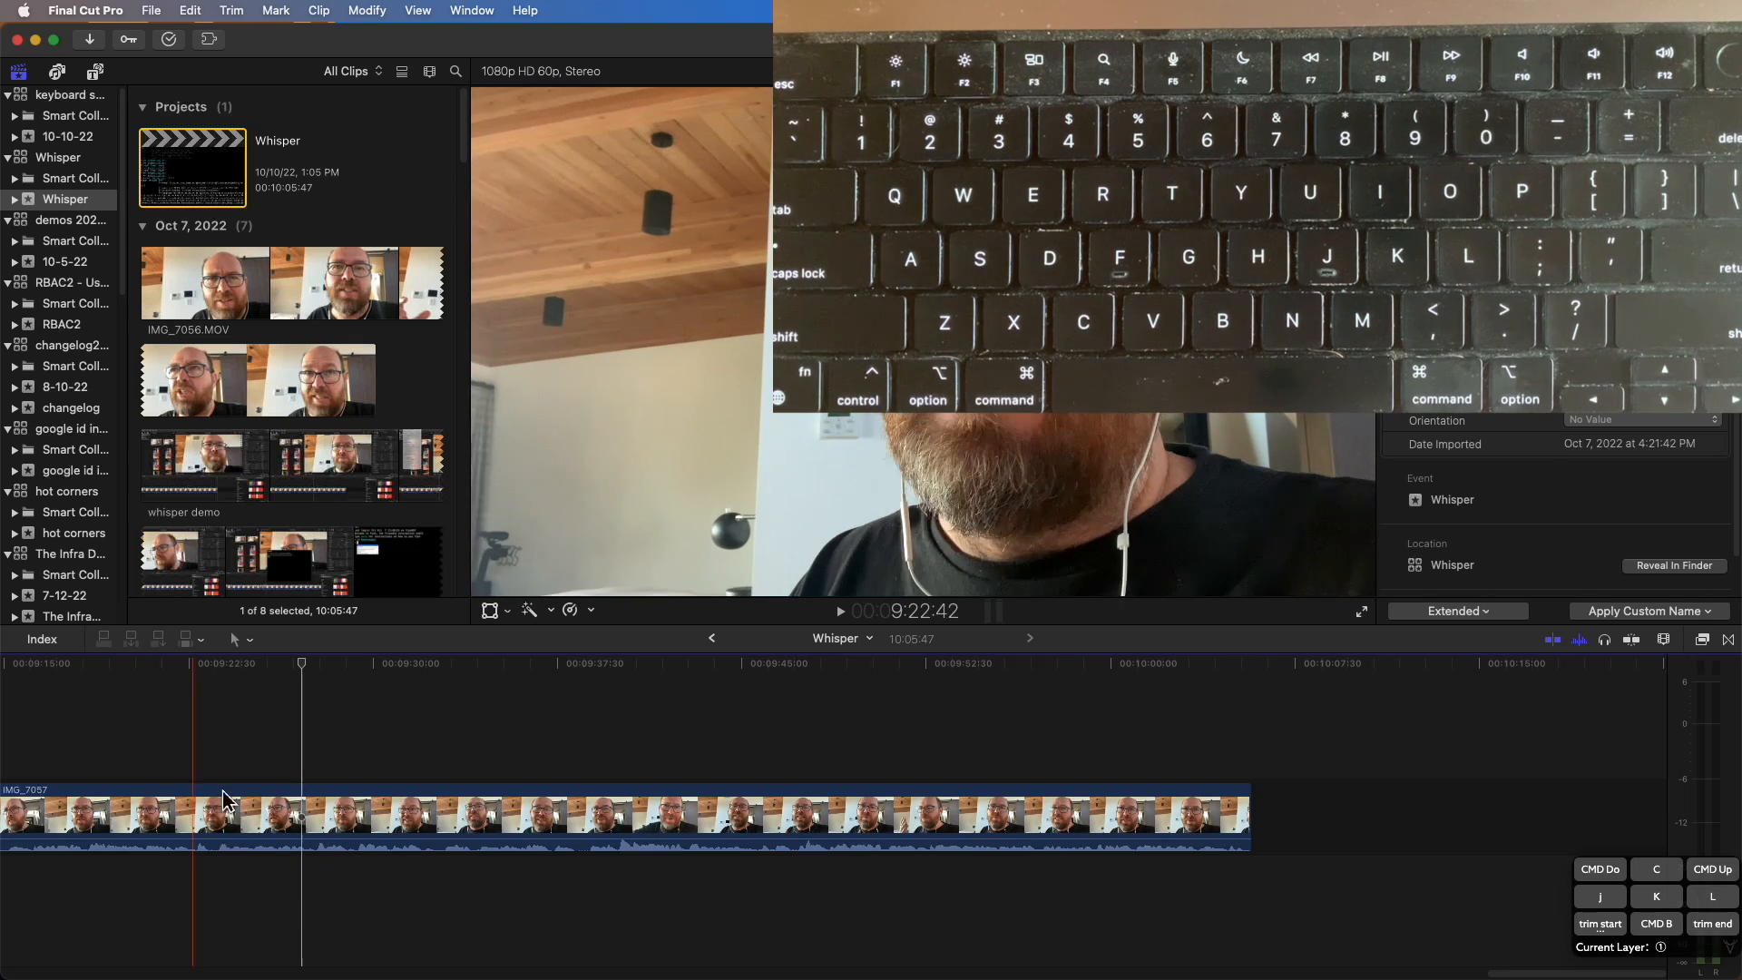
click(311, 822)
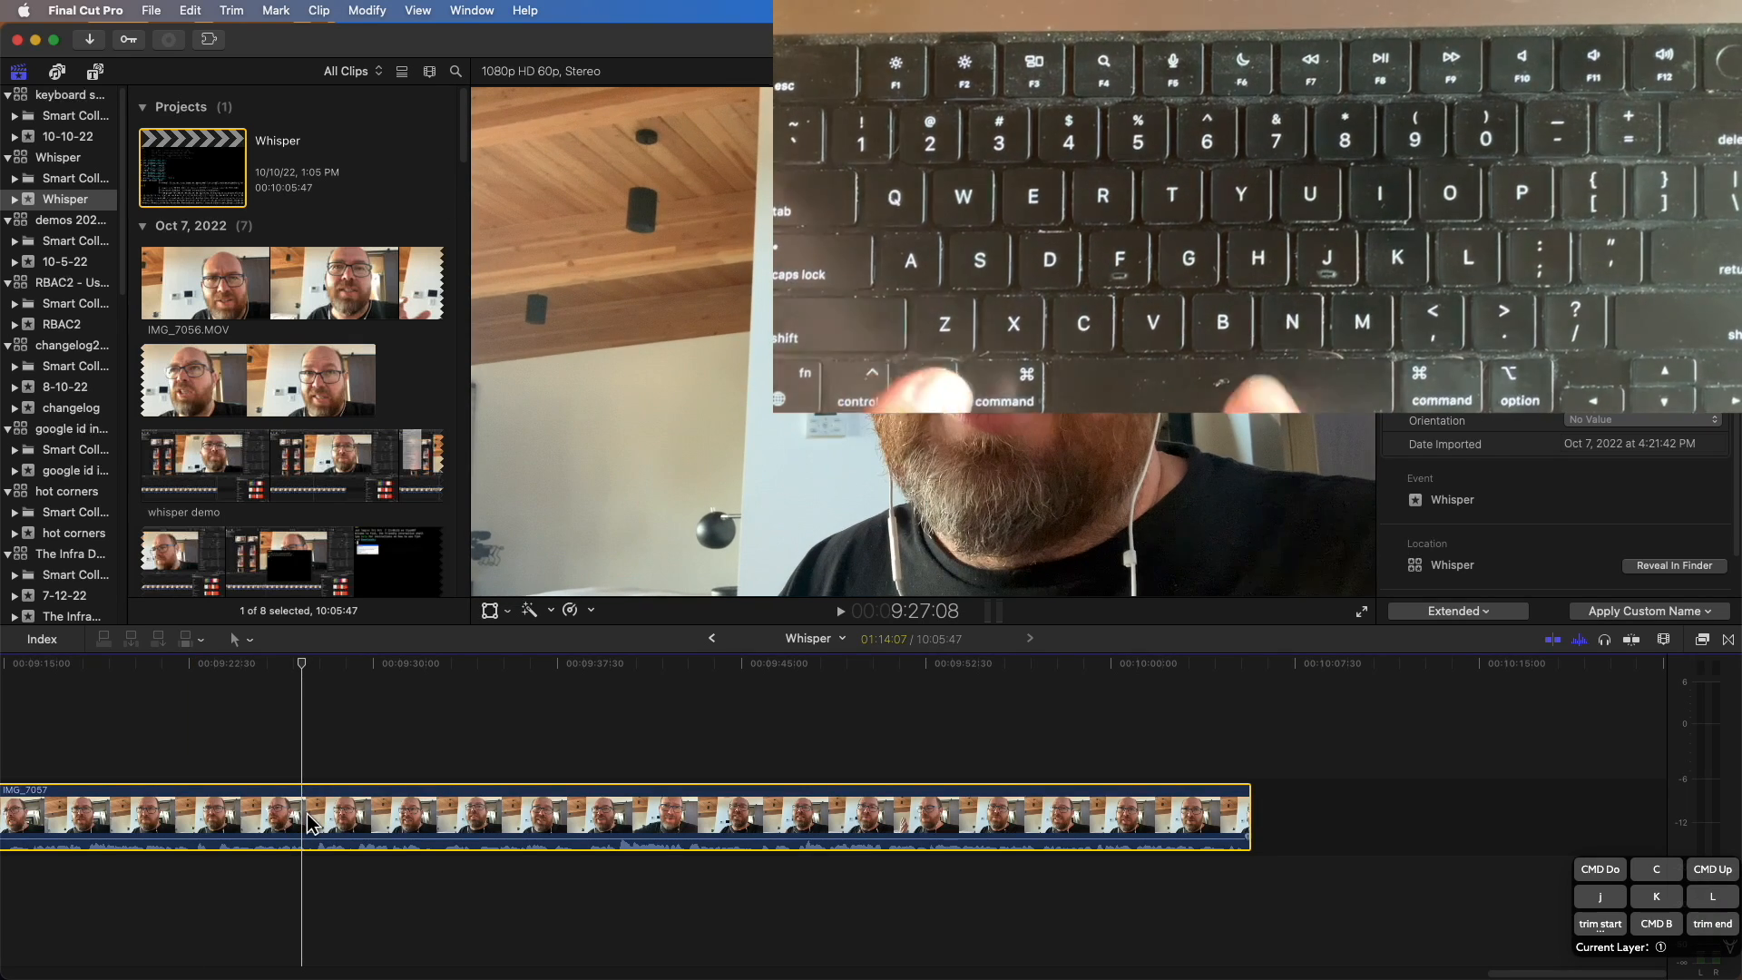
key(cmd+b)
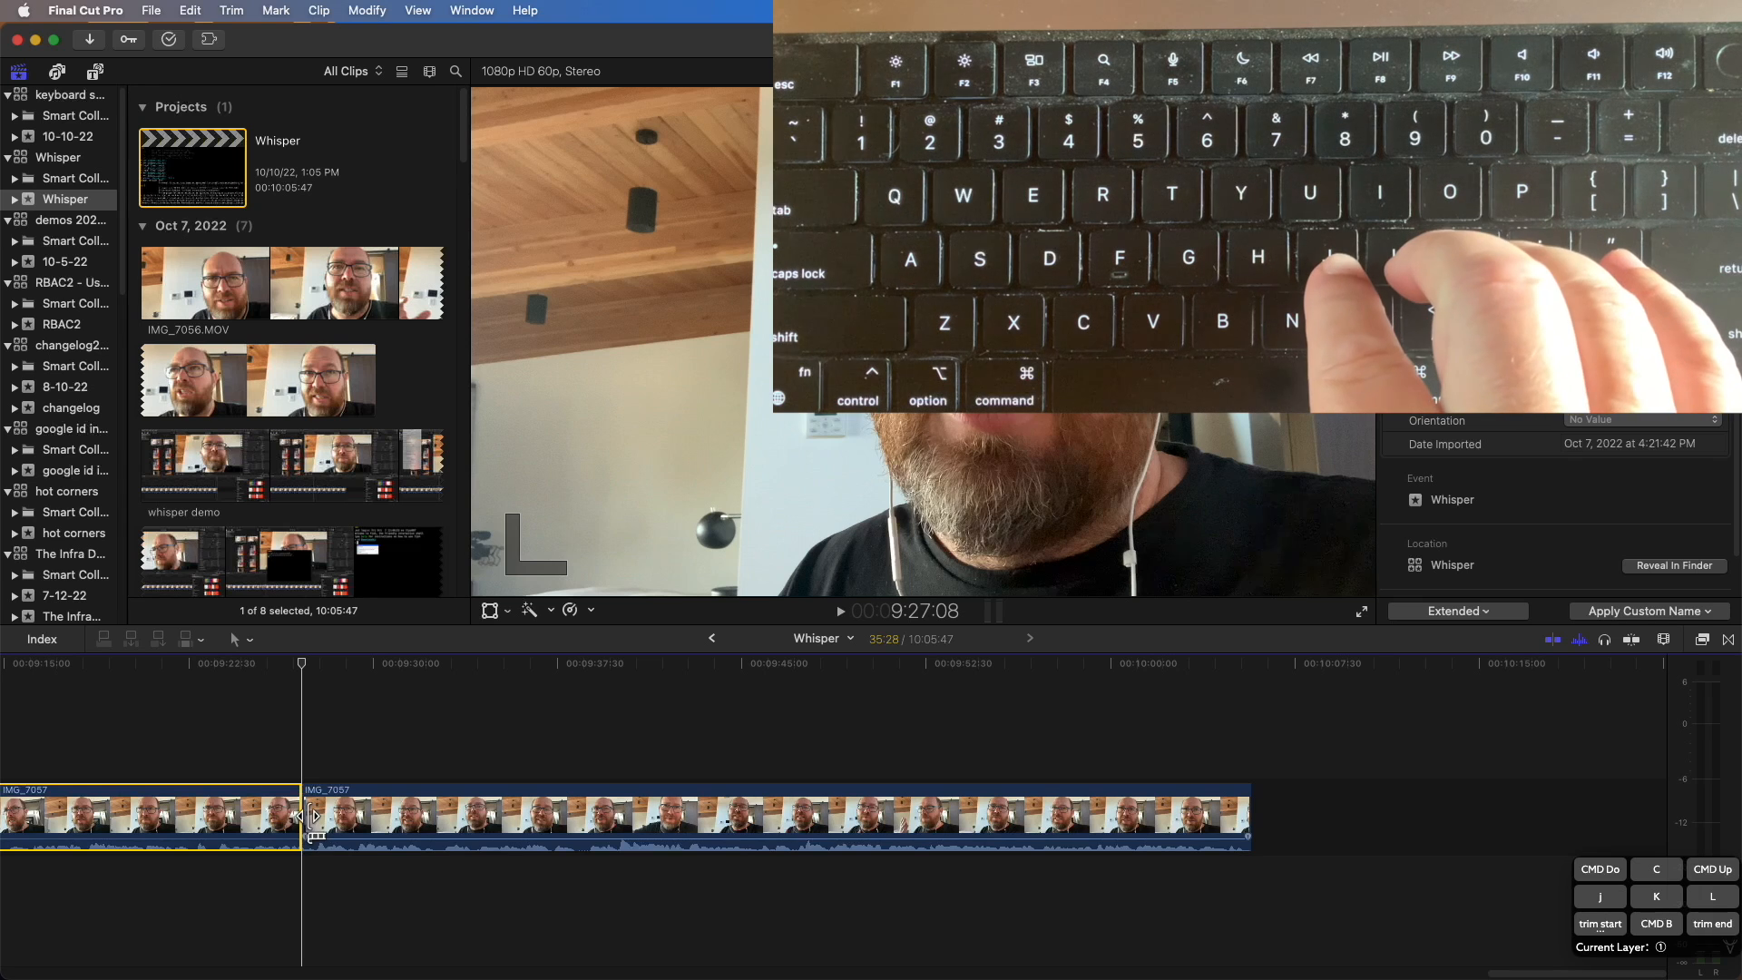
Step: Trim the start of the second IMG_7057 piece to the playhead at 9:29:12
key(l)
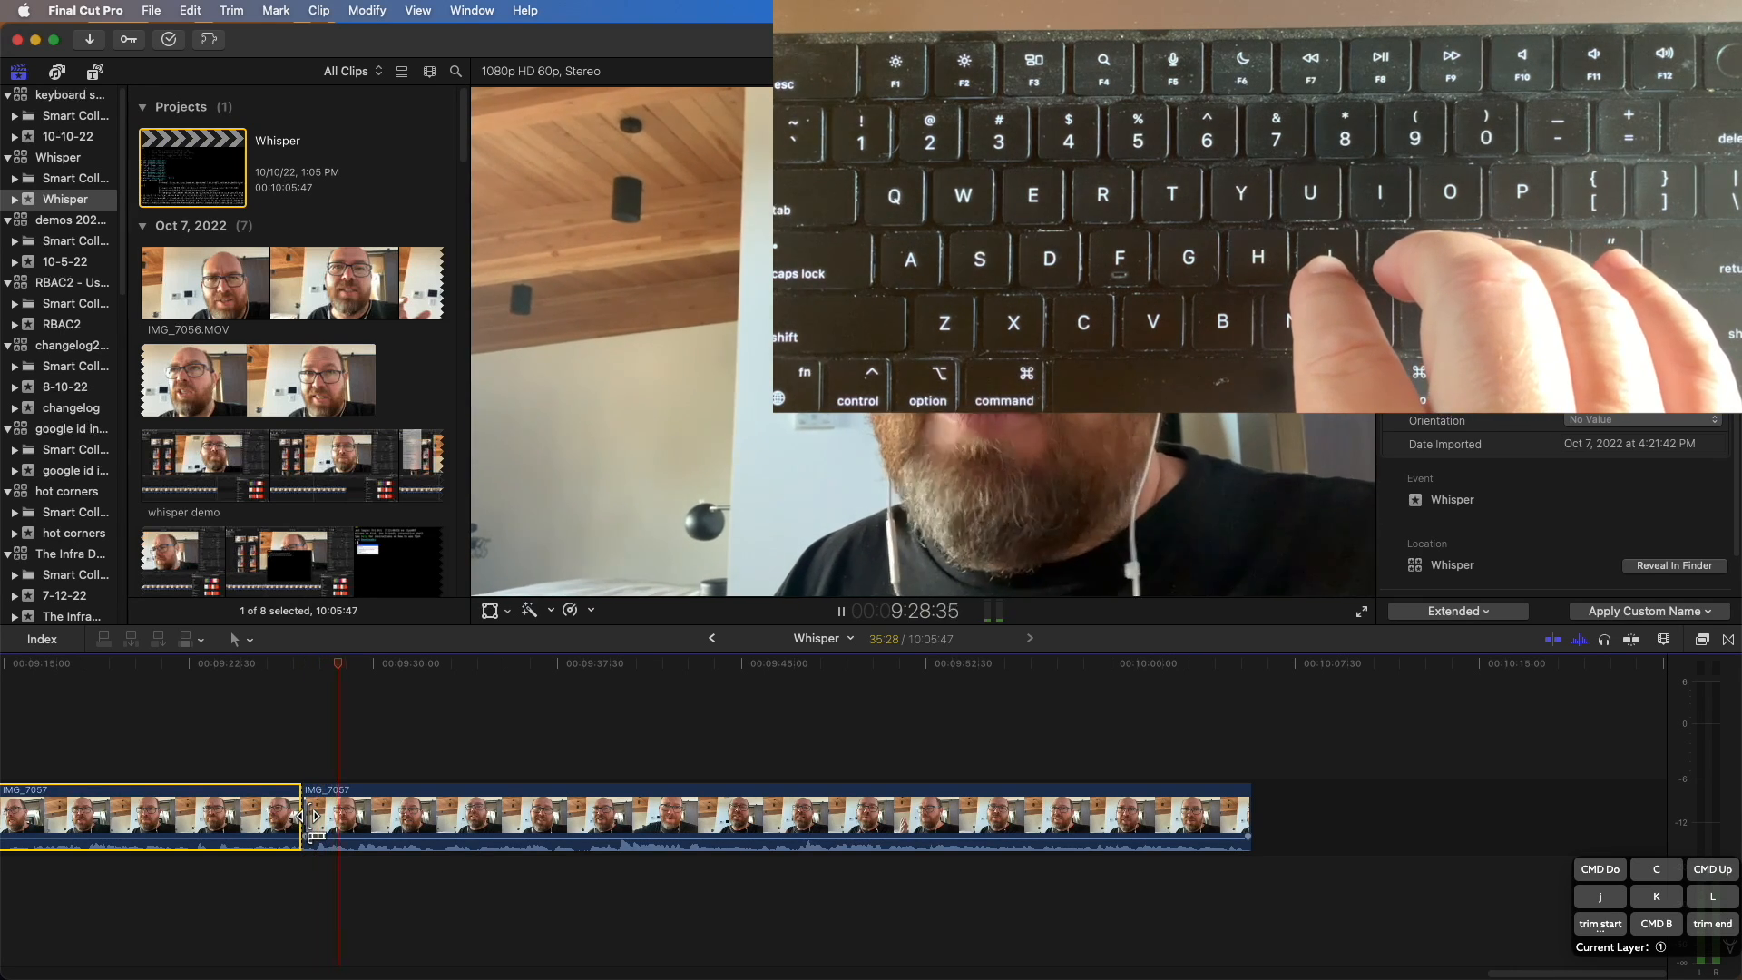
key(k)
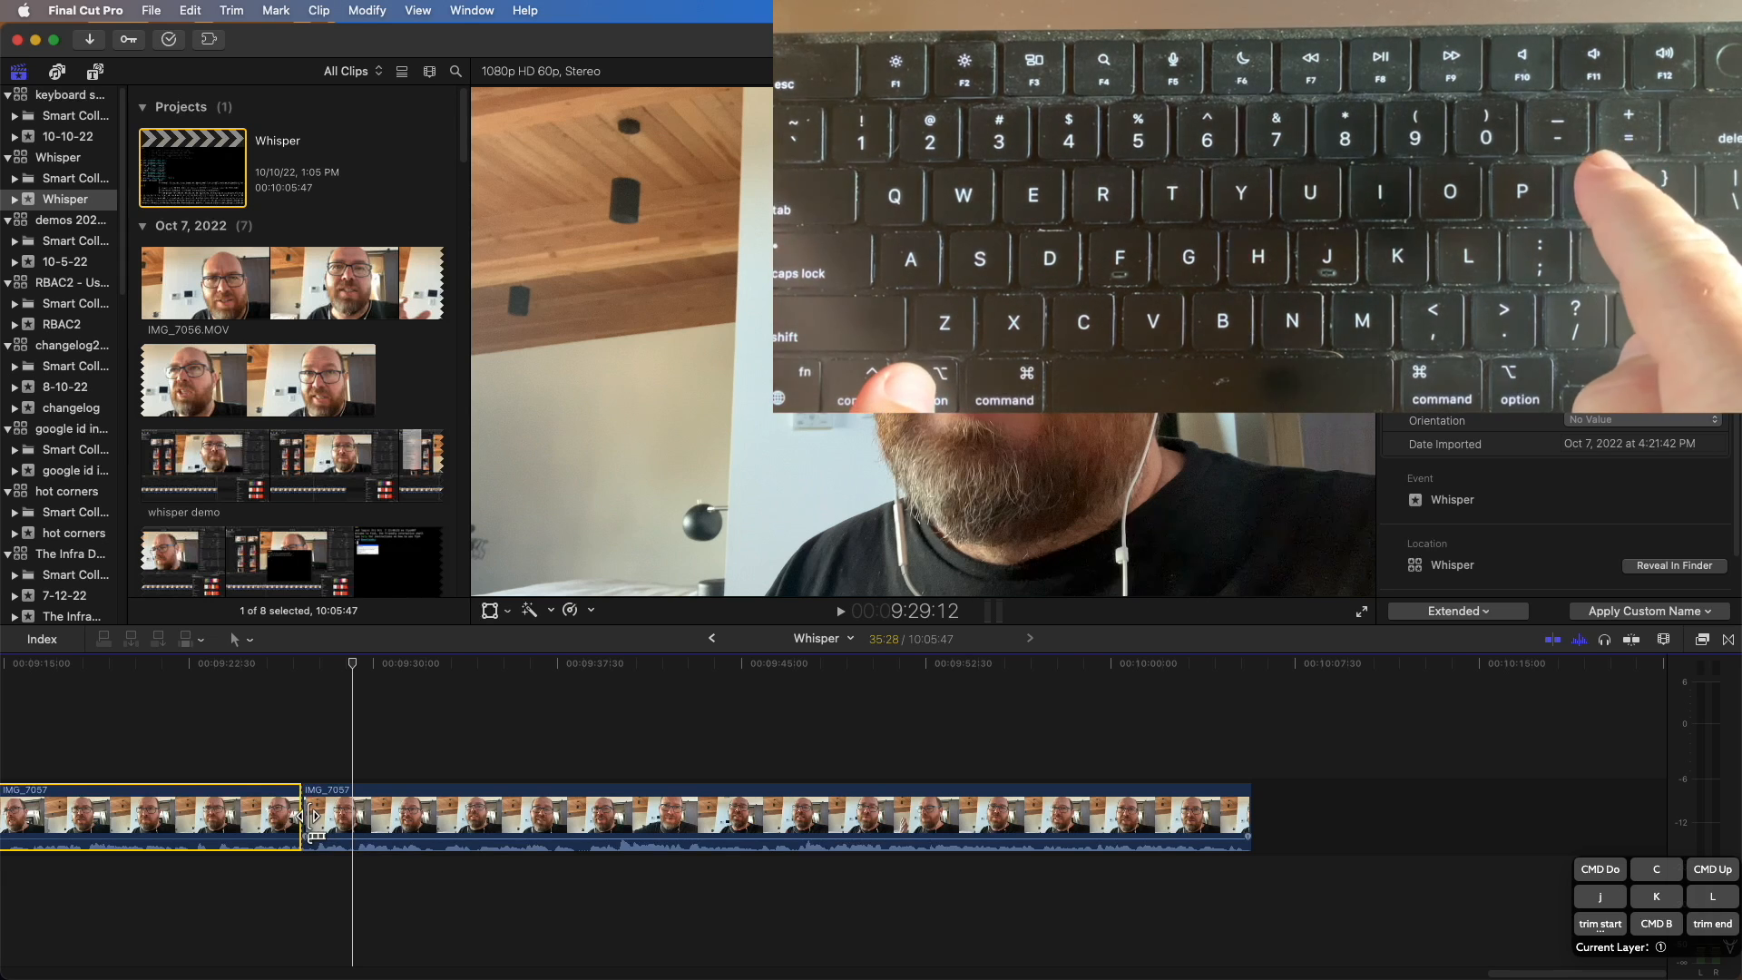
key(alt+bracketleft)
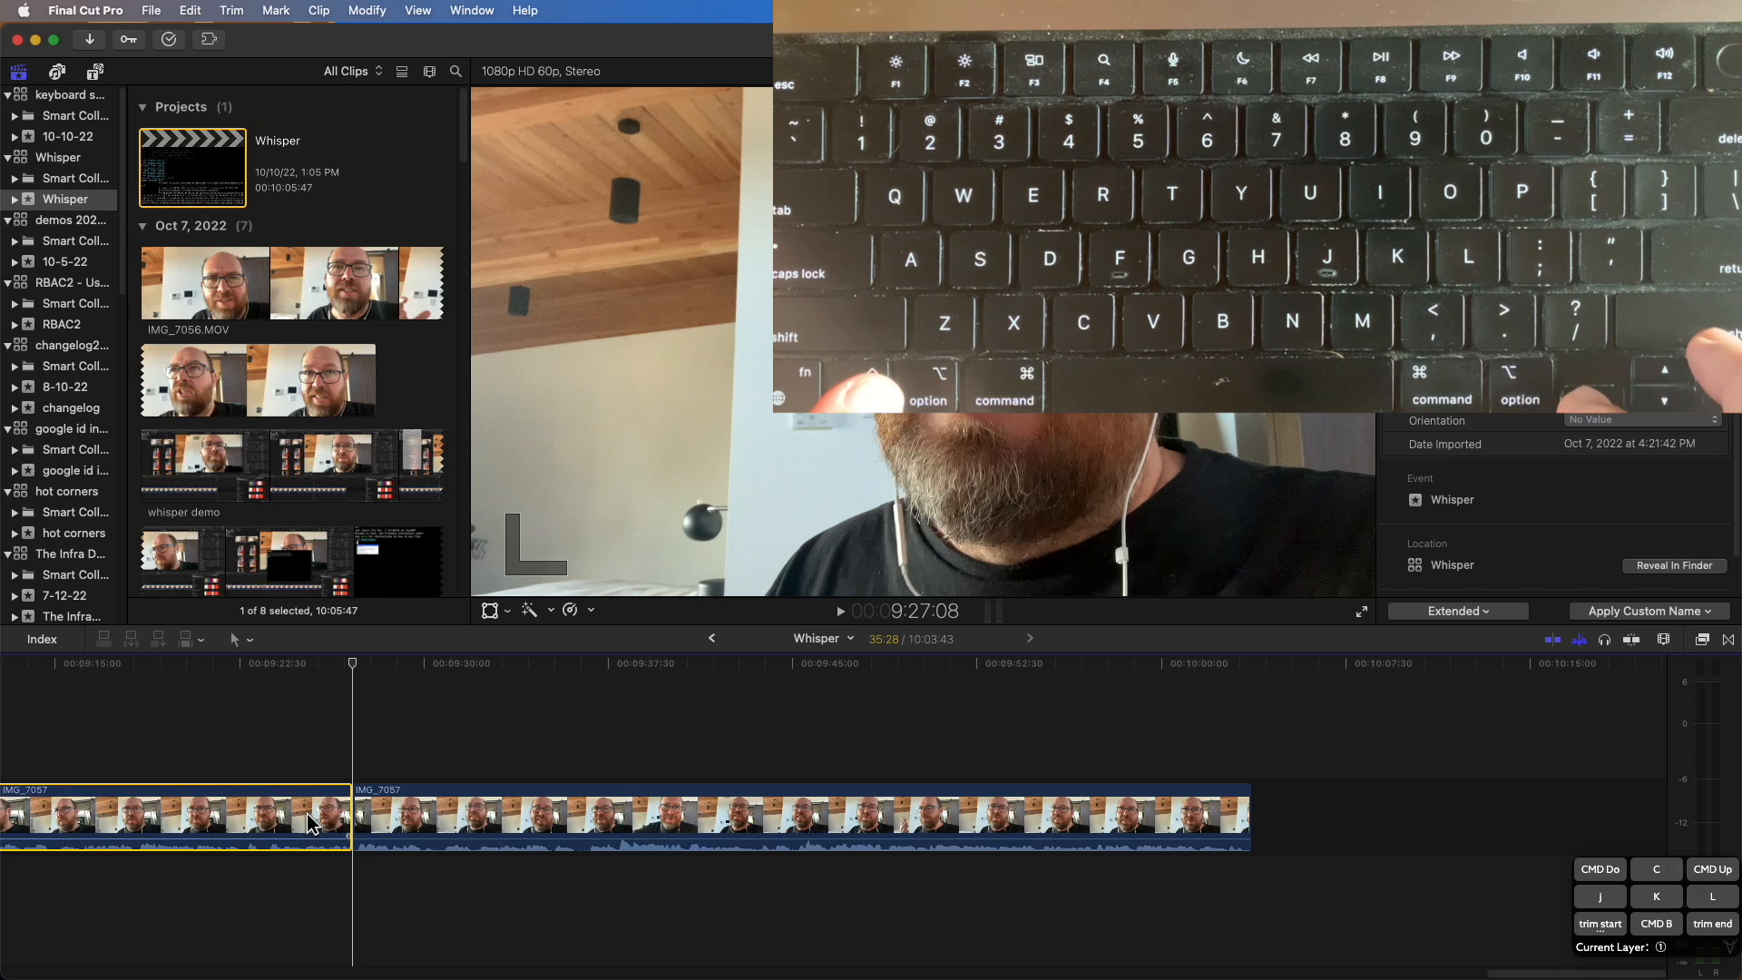
Step: Trim the end of the IMG_7057 piece before the cut to the playhead at 9:25:26
key(Left)
key(j)
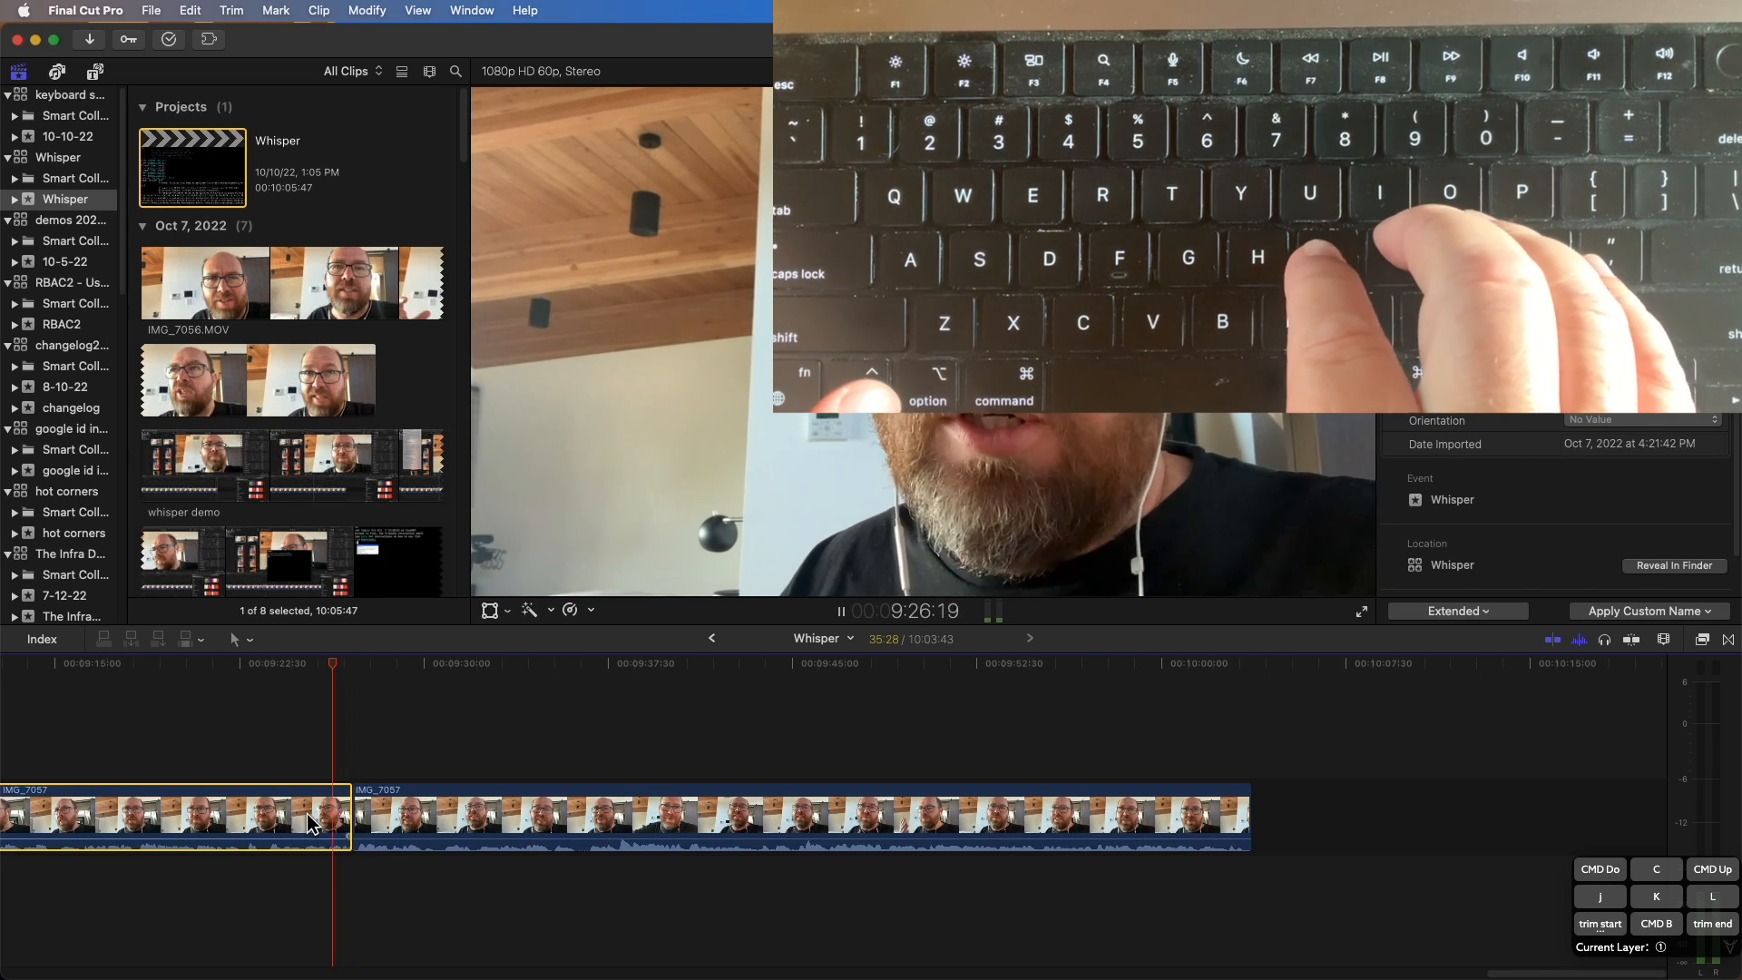
key(k)
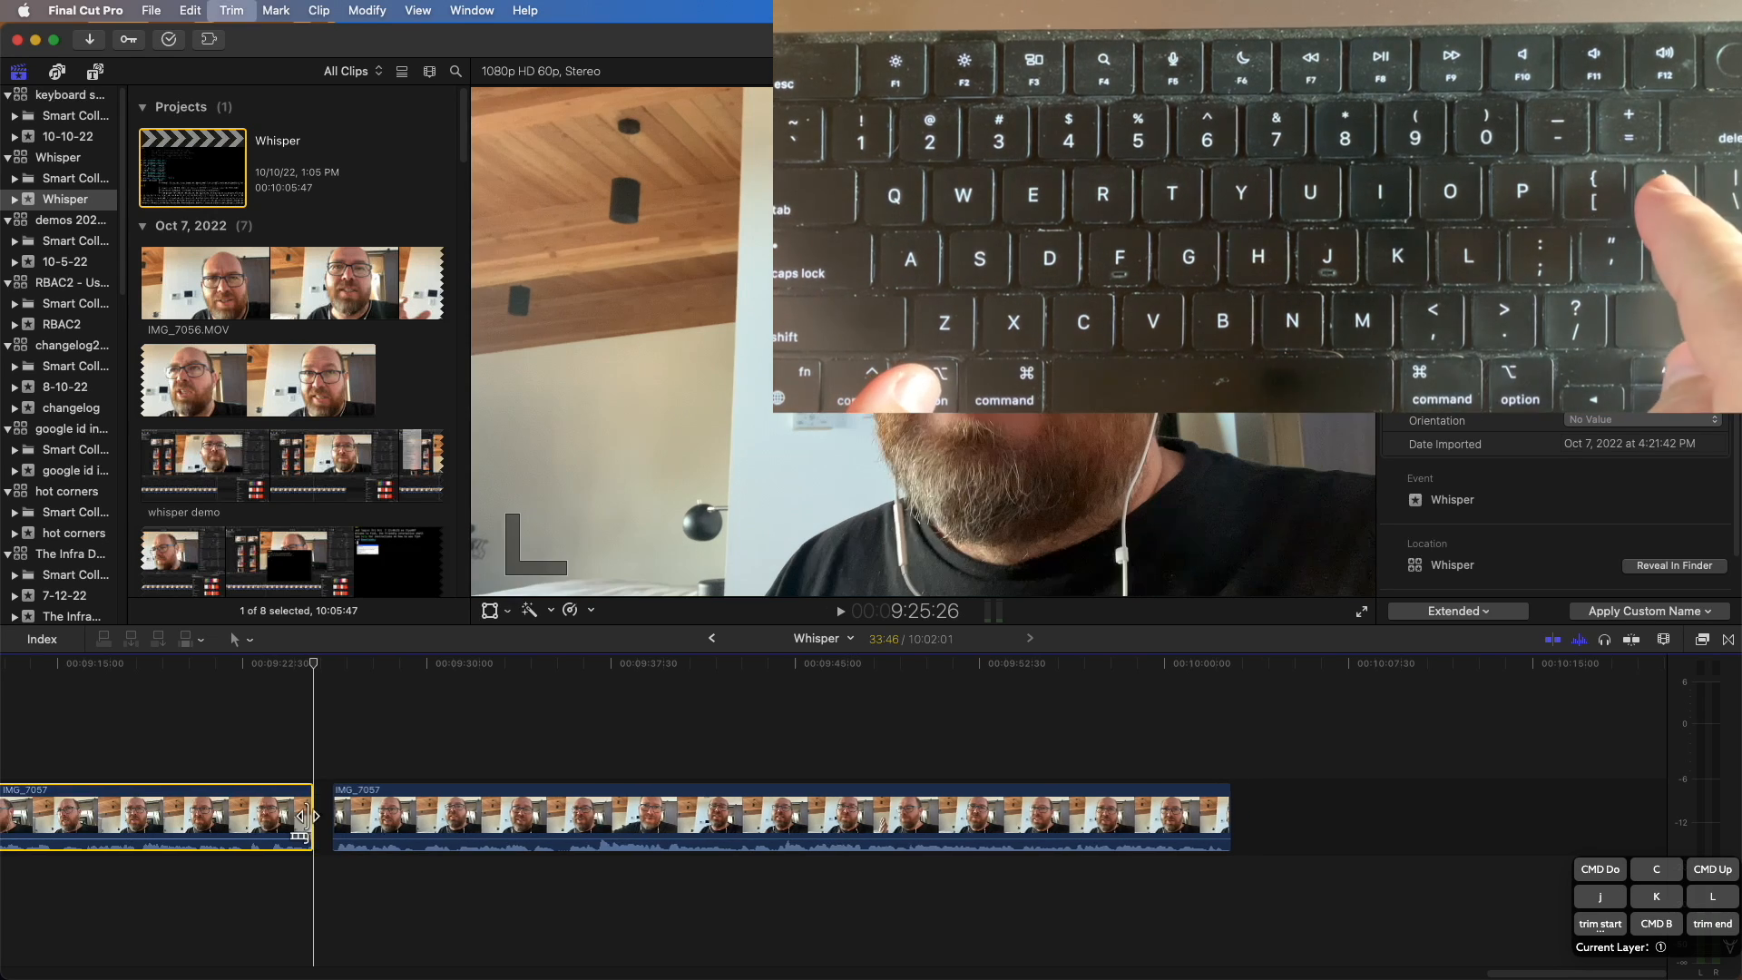
key(alt+bracketright)
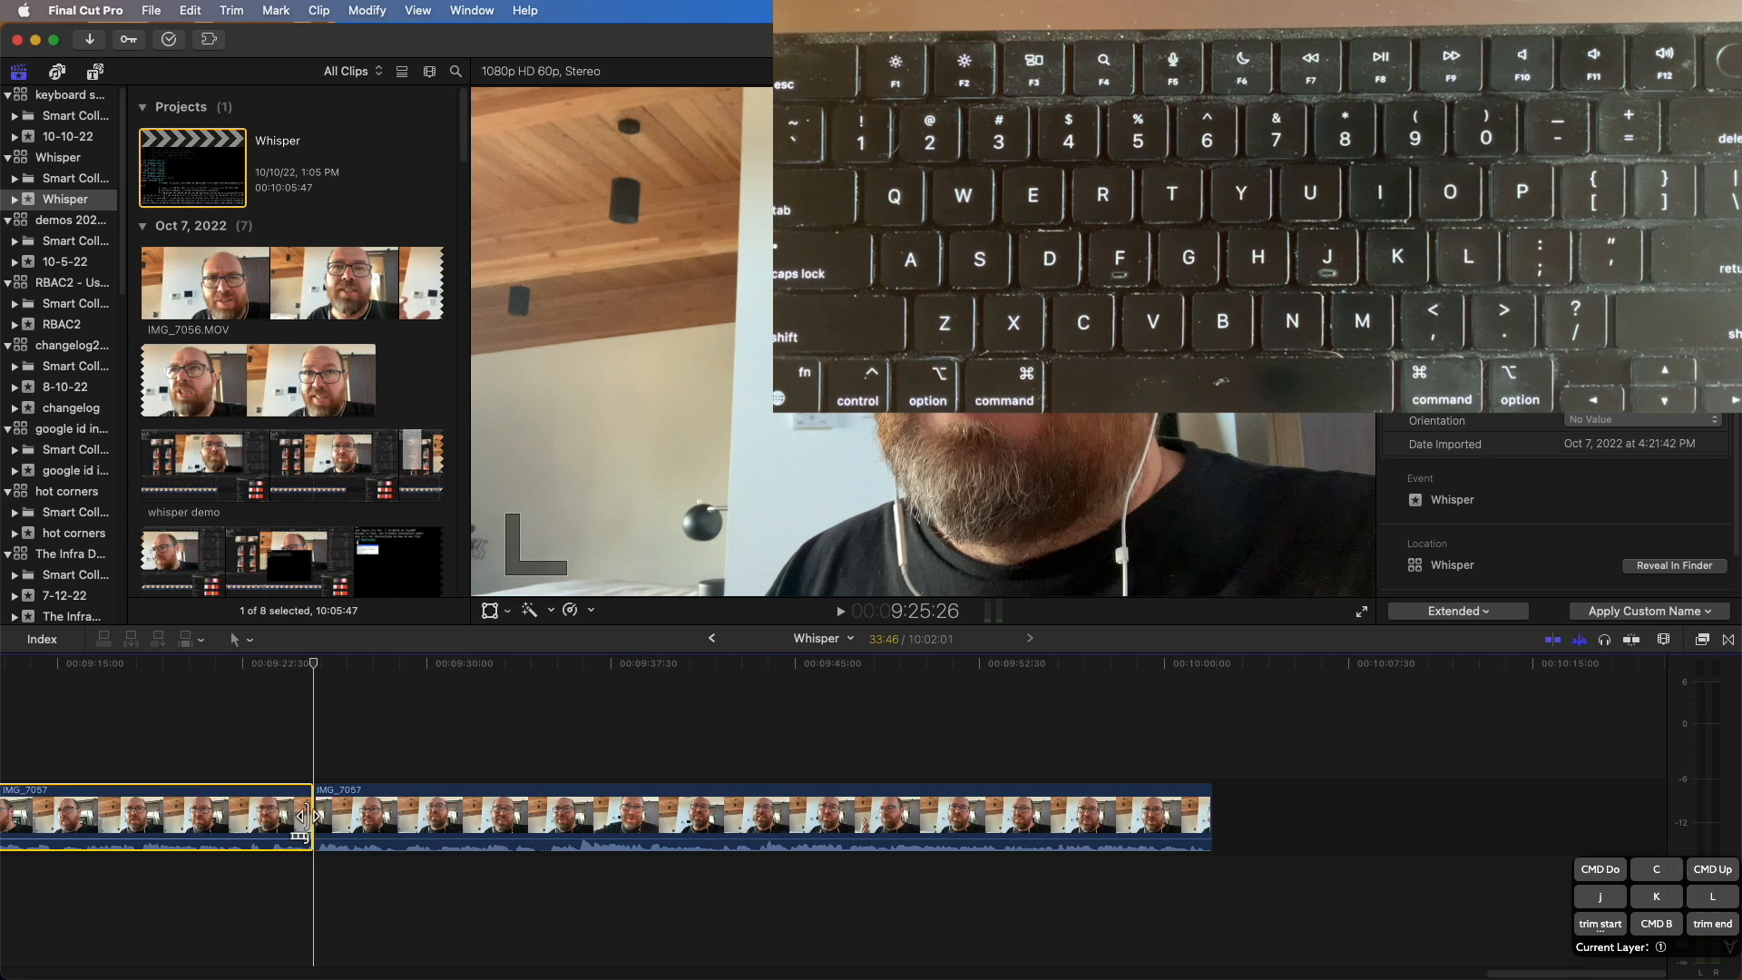
Step: Undo the end and start trims made on the two IMG_7057 pieces
key(super+z)
key(super+z)
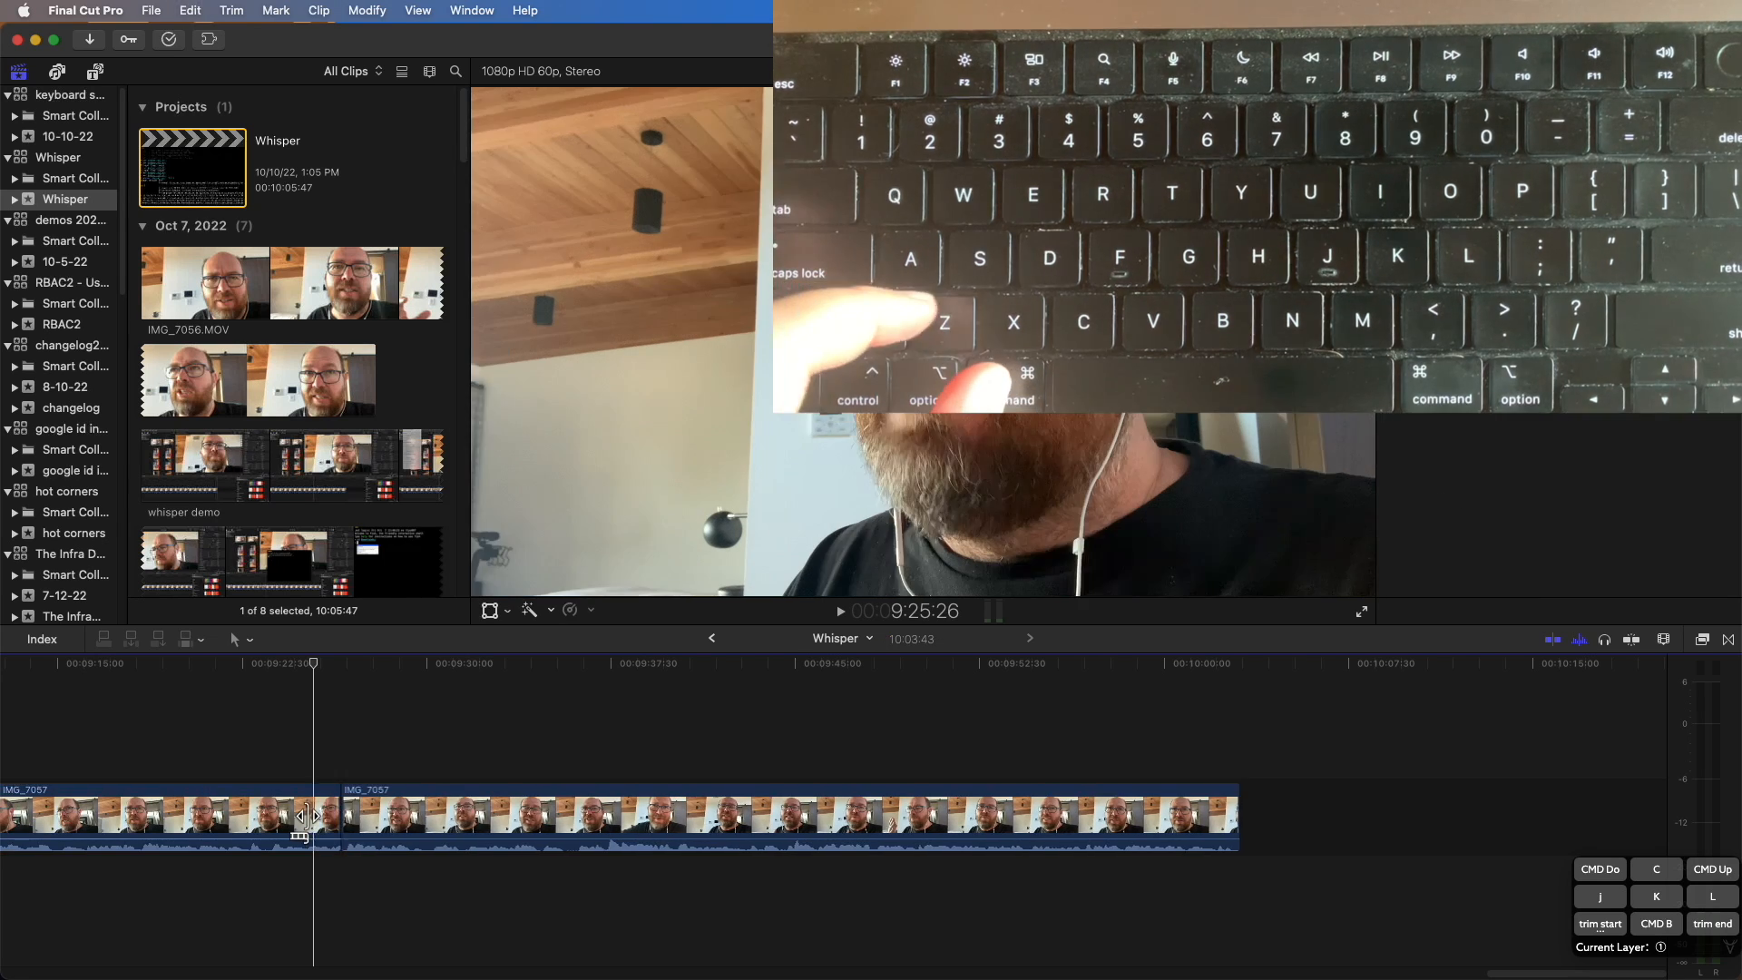
key(super+z)
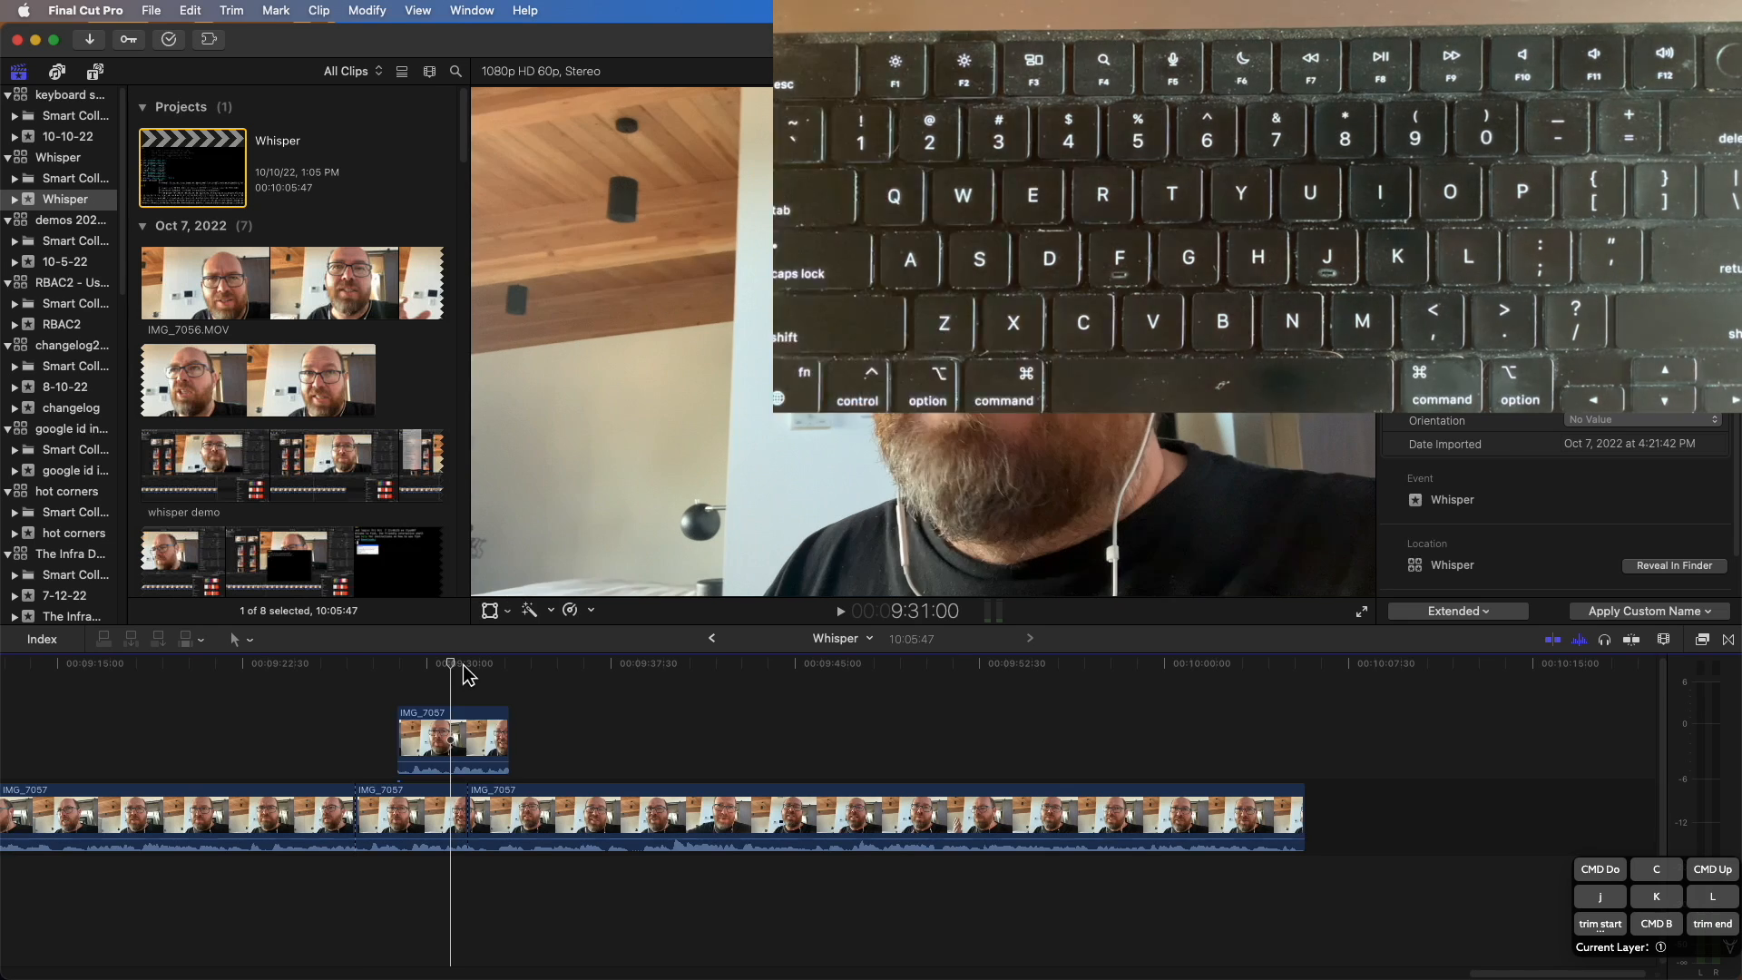
Step: Switch the selection from the connected IMG_7057 clip to the storyline clip beneath it, and place the playhead at 9:31:31
key(c)
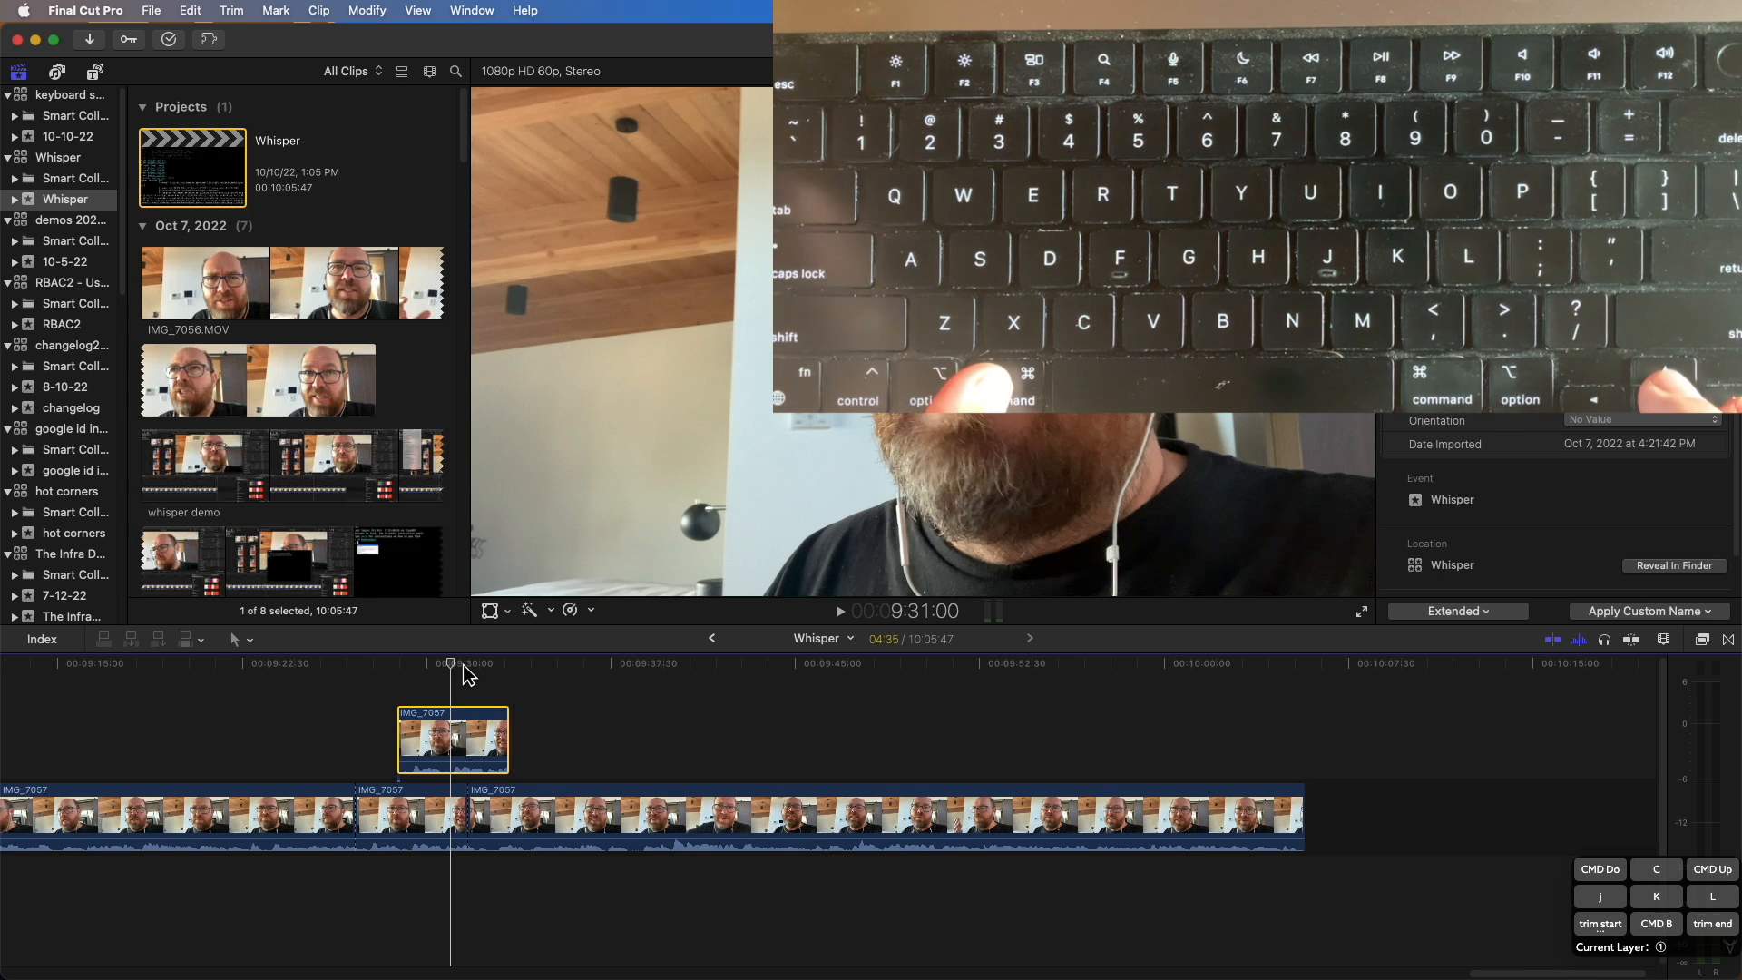
key(super+Down)
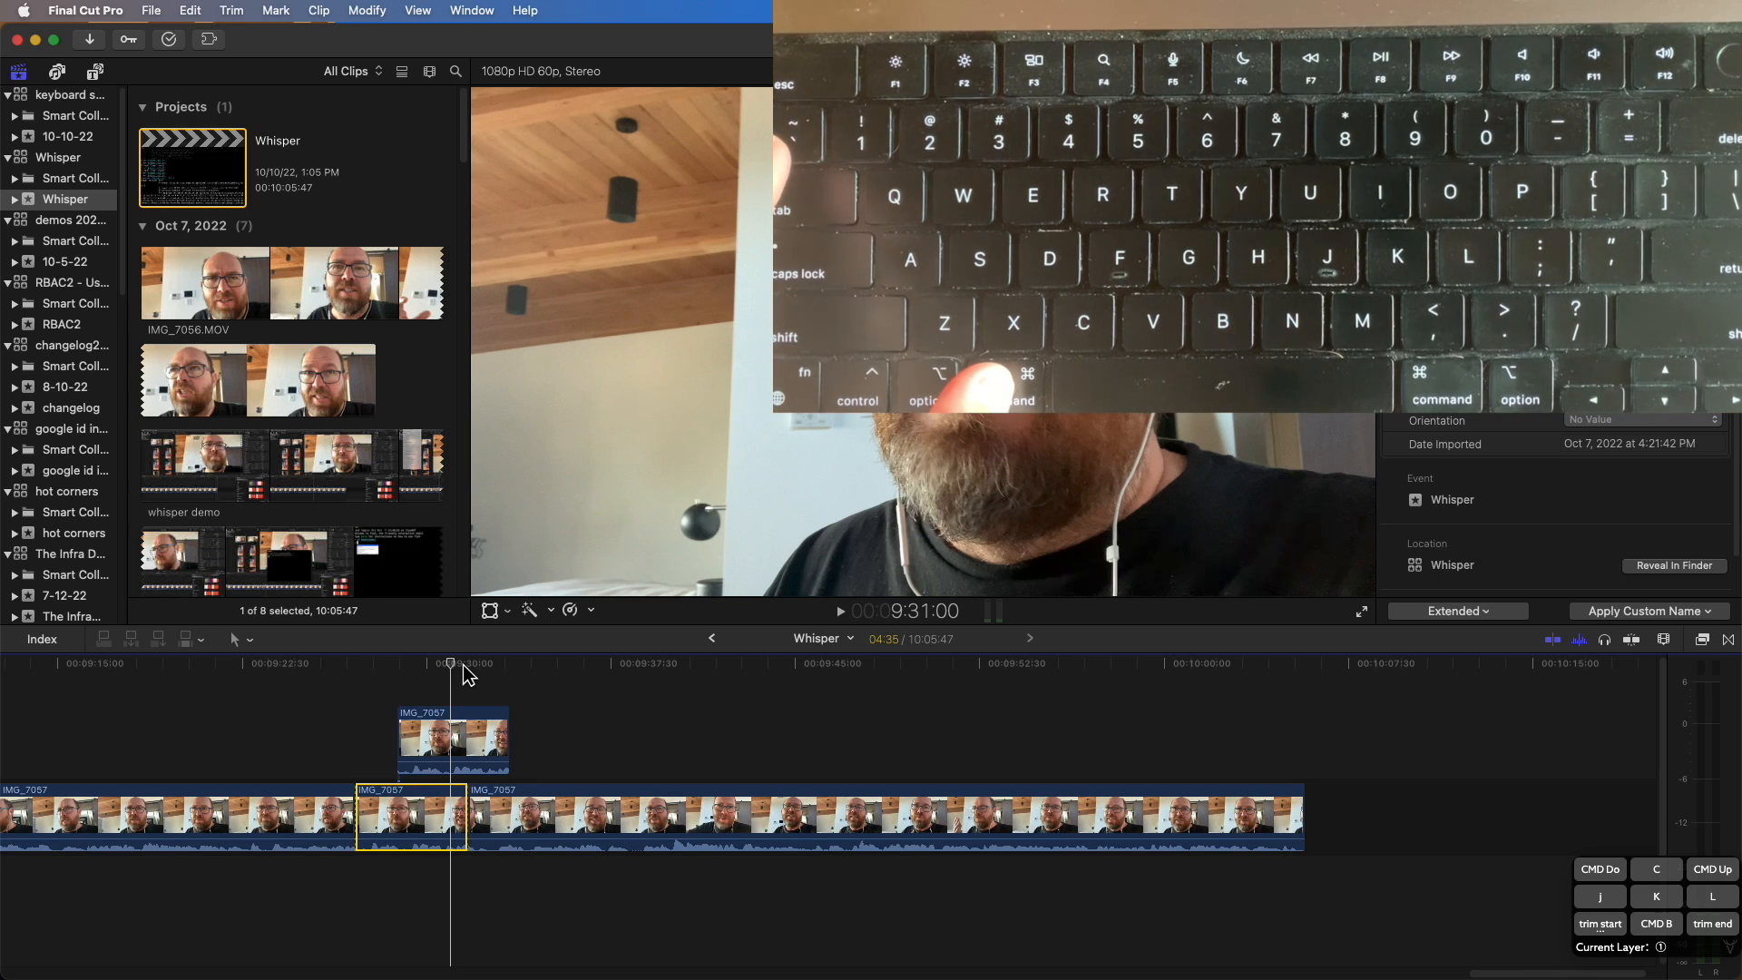
key(super+Up)
key(super+Down)
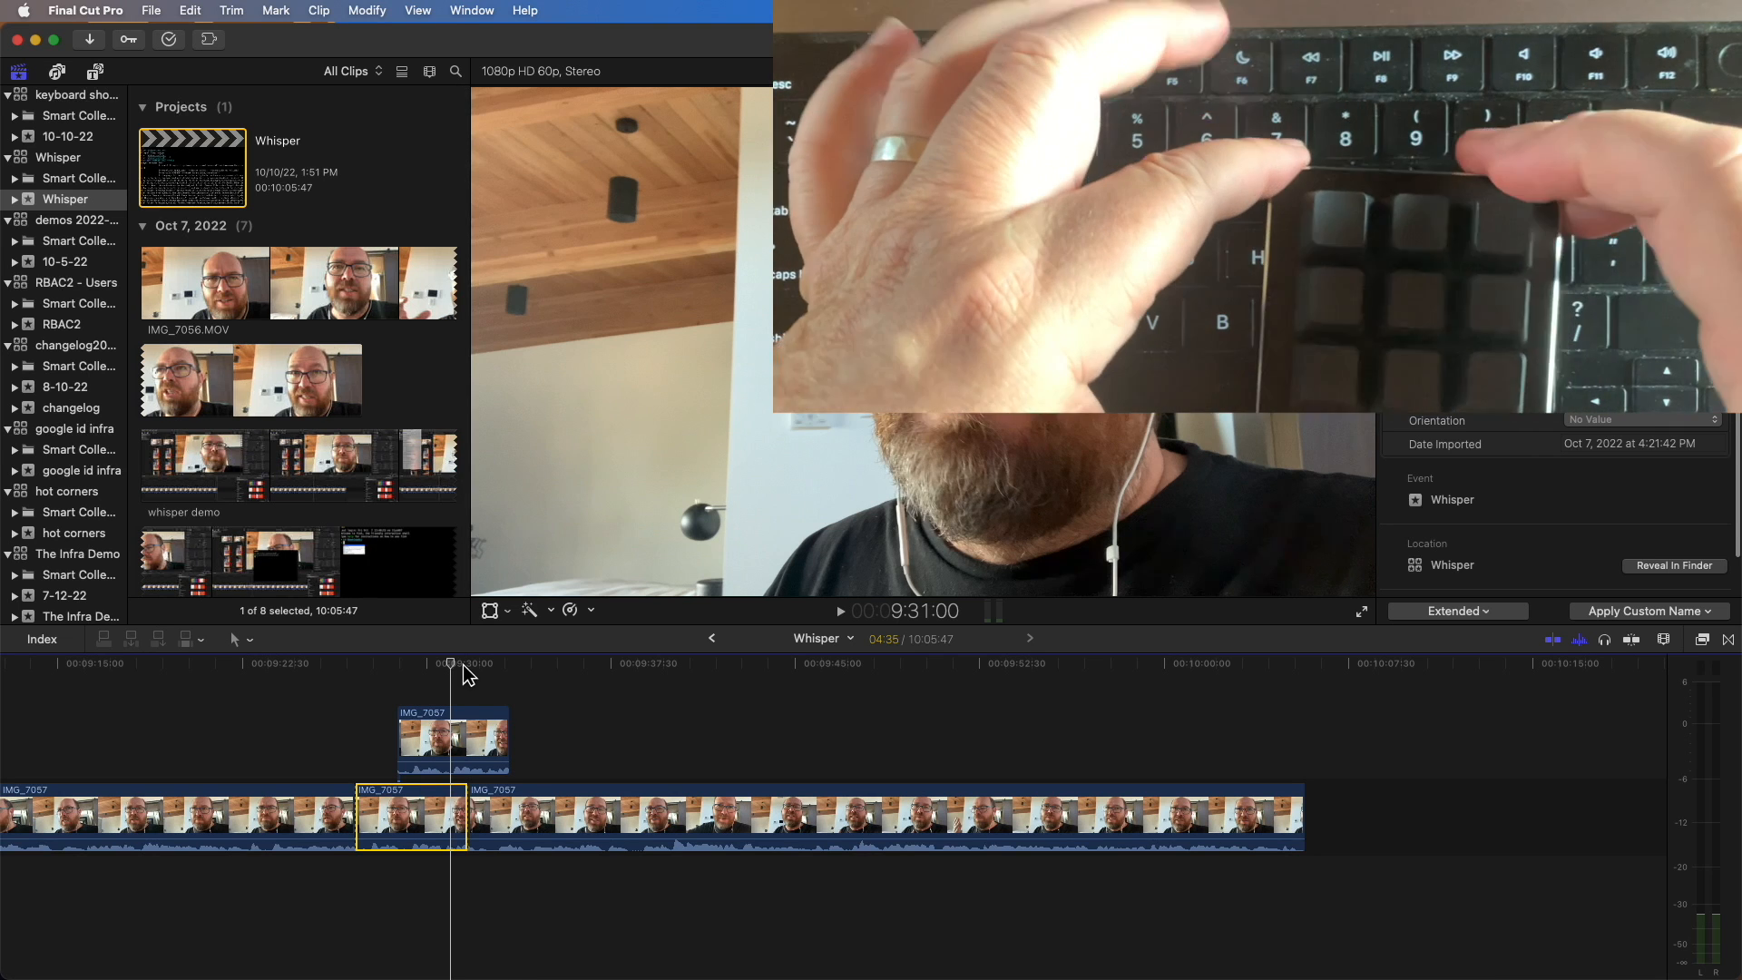
click(463, 665)
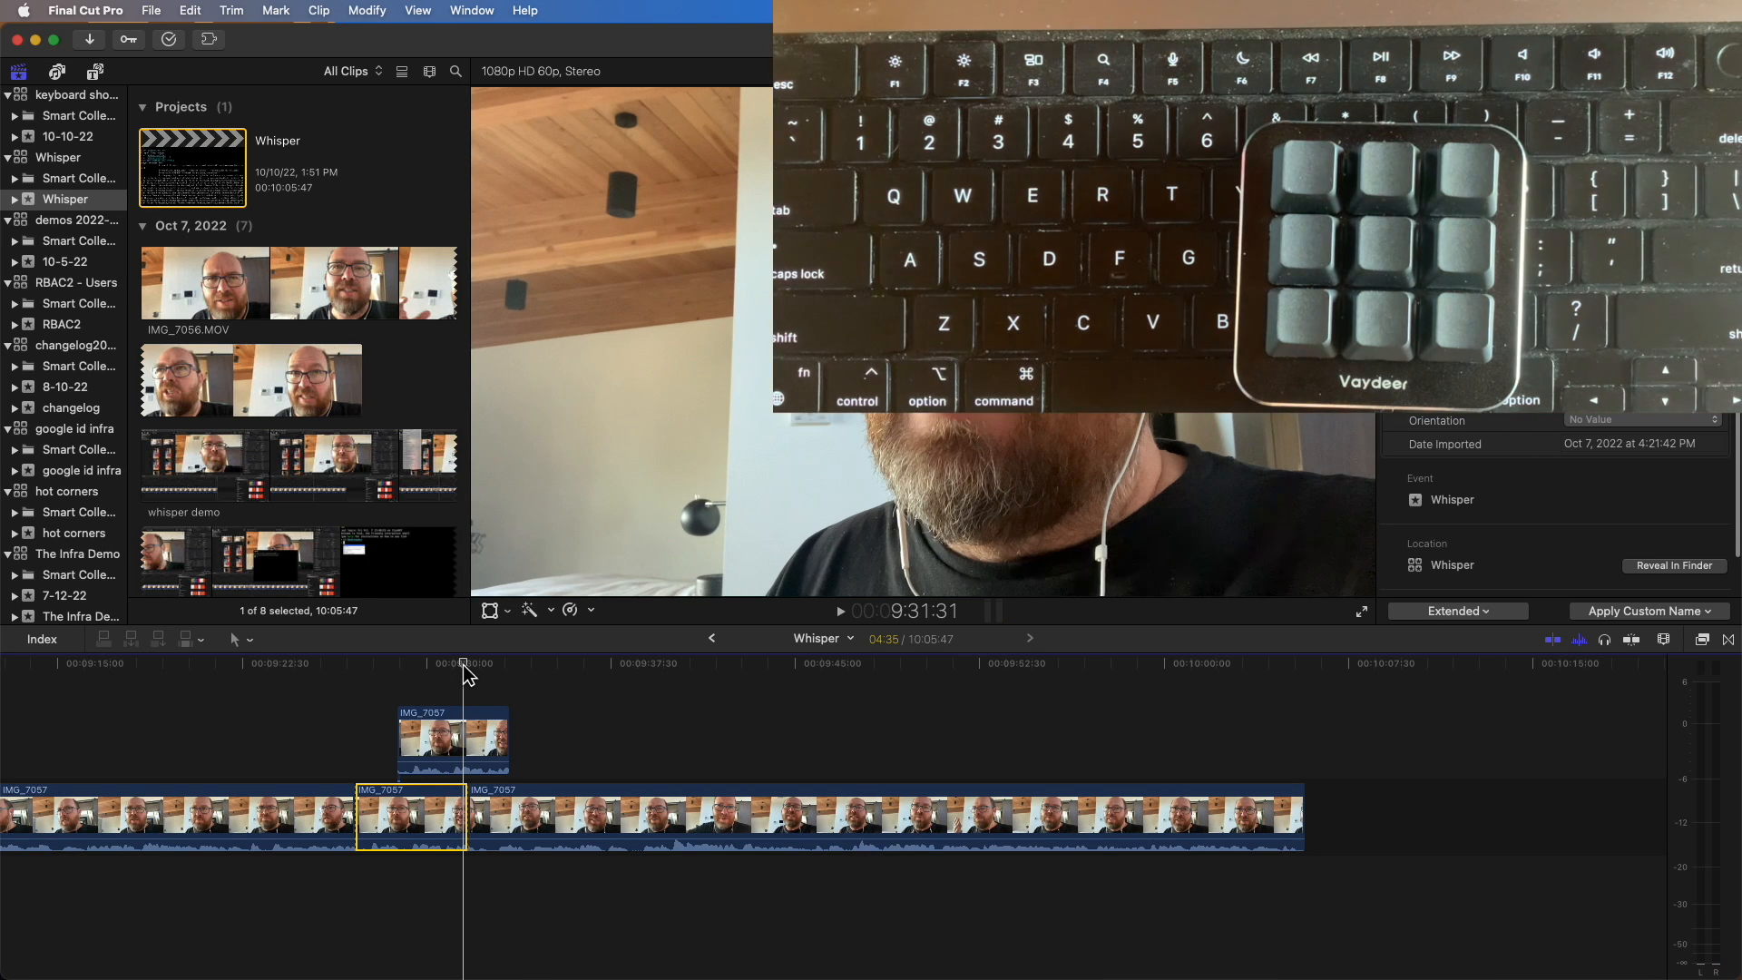